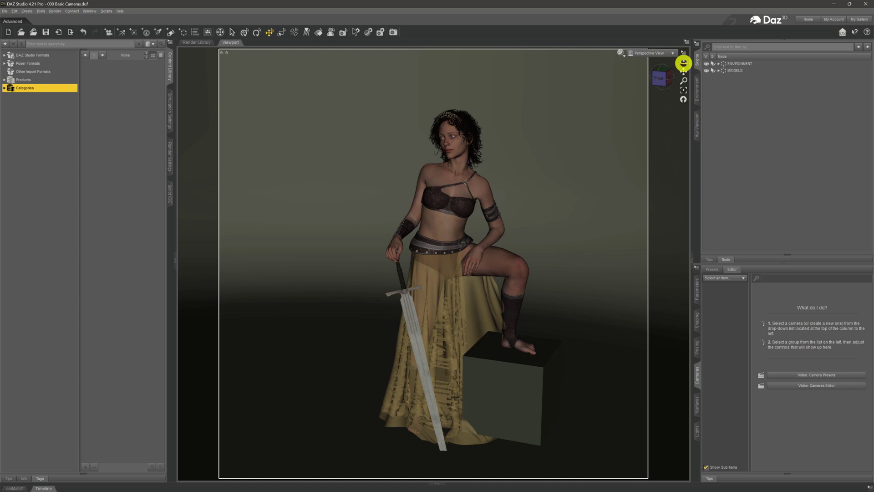
drag(684, 63, 590, 115)
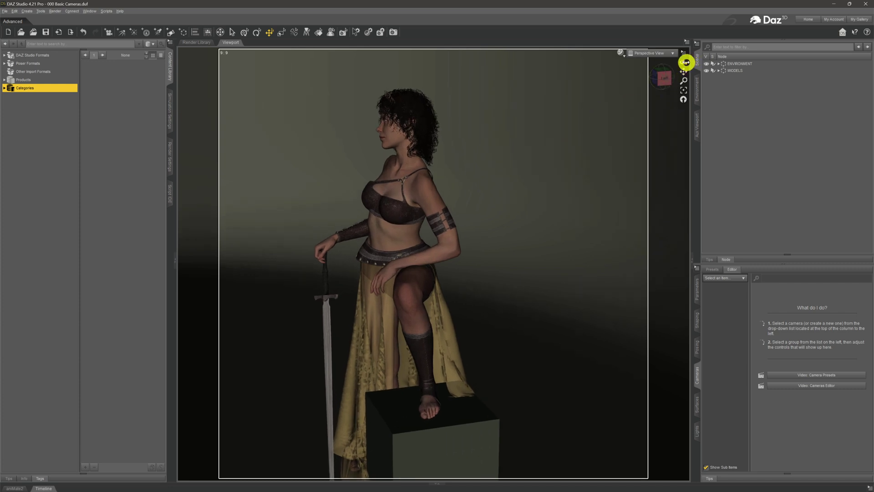
drag(686, 63, 686, 63)
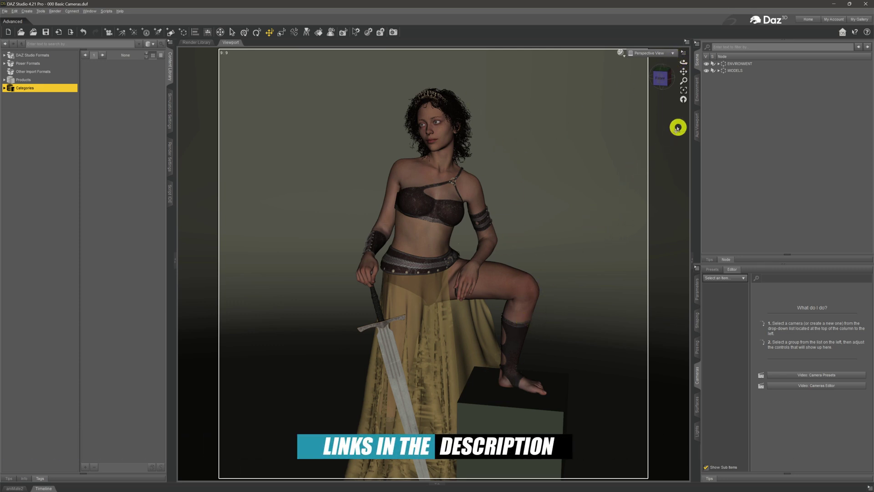
click(682, 101)
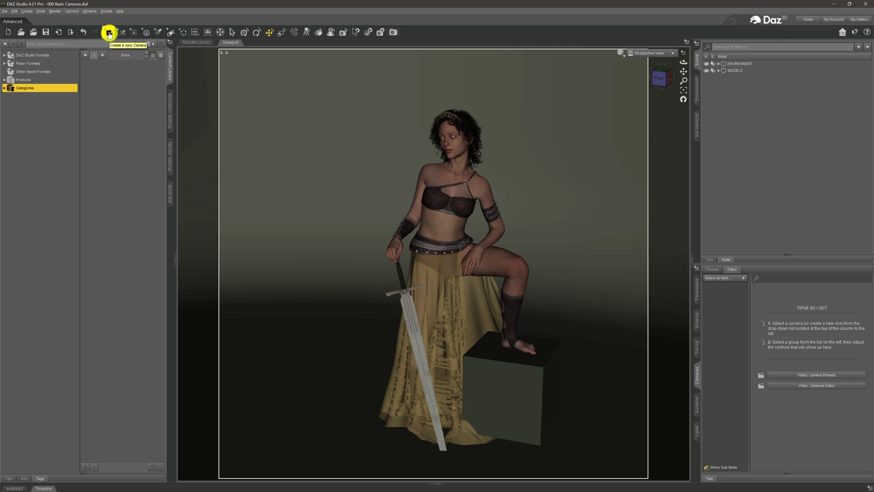
click(27, 11)
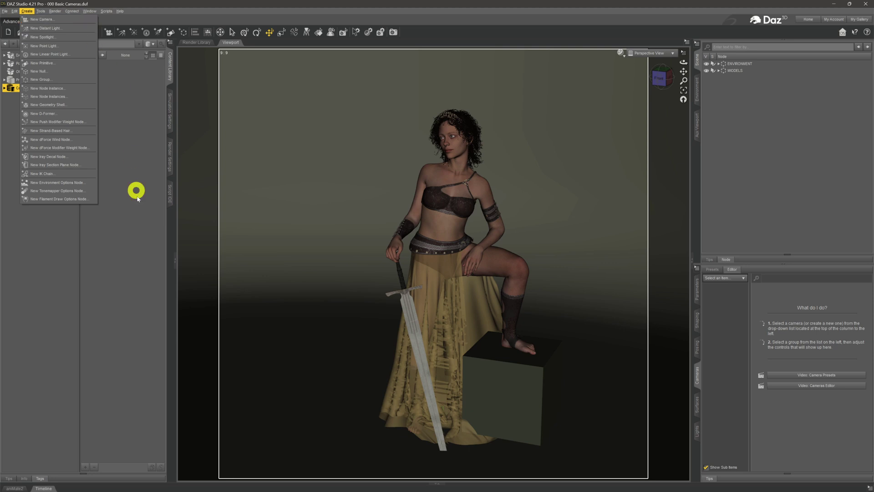
click(168, 248)
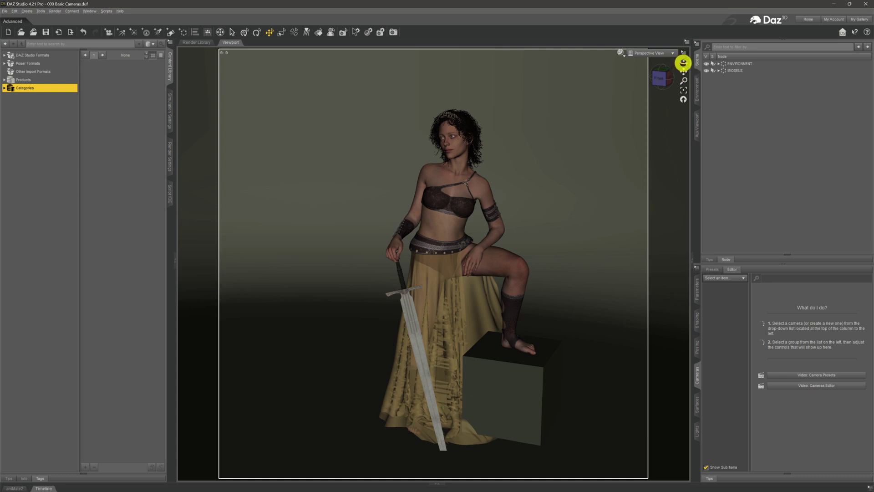
Frame the figure from the front in the perspective view, closer in, with the head and raised foot inside the frame.
drag(683, 63, 652, 96)
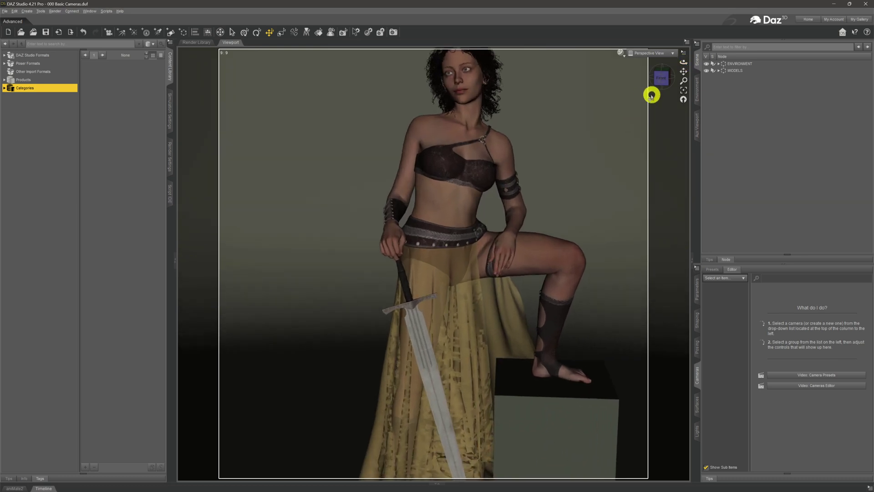
drag(683, 71, 593, 165)
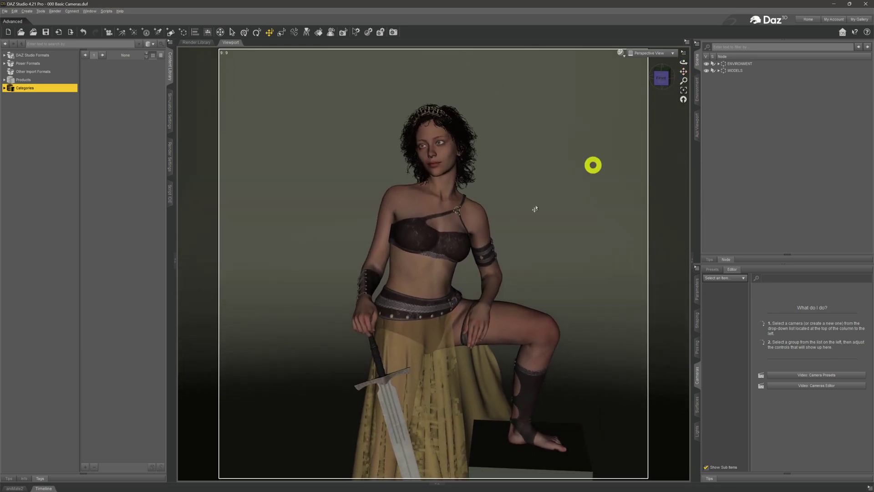
drag(684, 67, 658, 189)
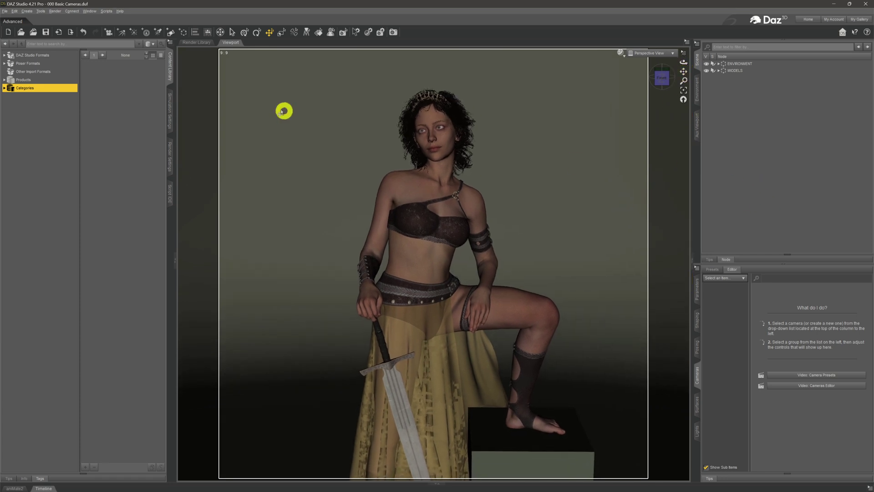
Create a new camera labelled "Main Camera" that applies the active viewport transforms of the perspective view.
click(40, 11)
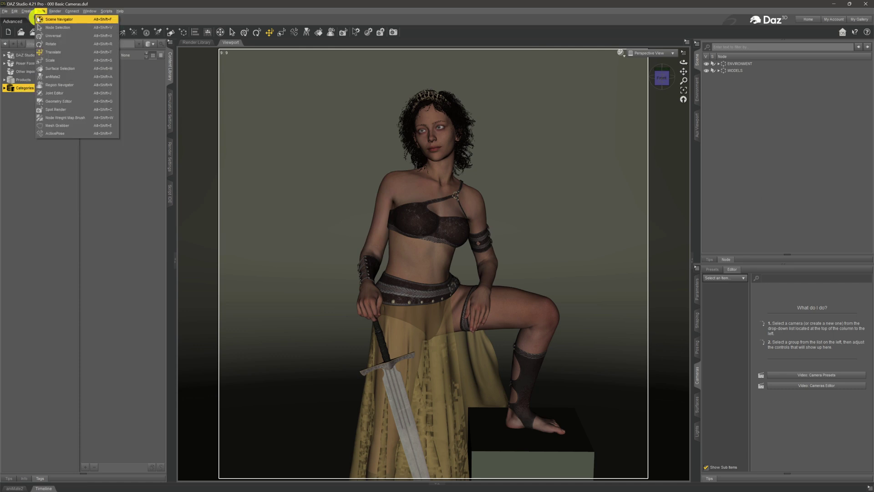
mouse_move(26, 11)
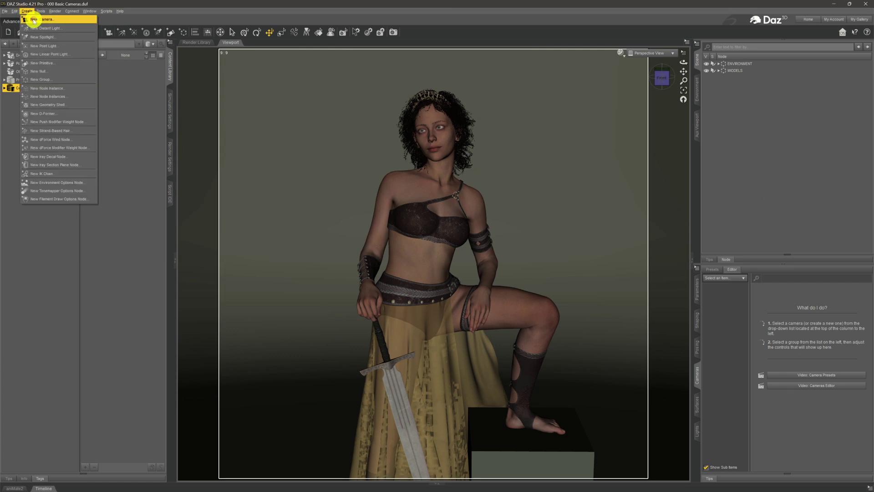
click(34, 20)
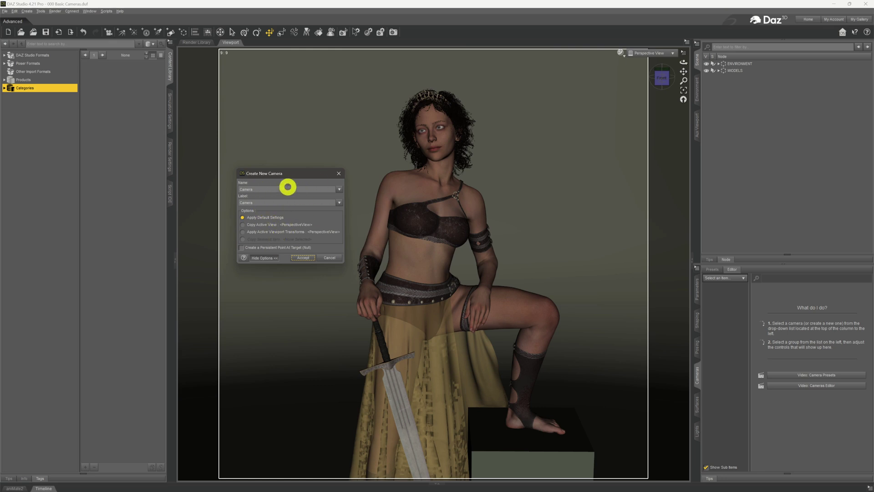
click(273, 203)
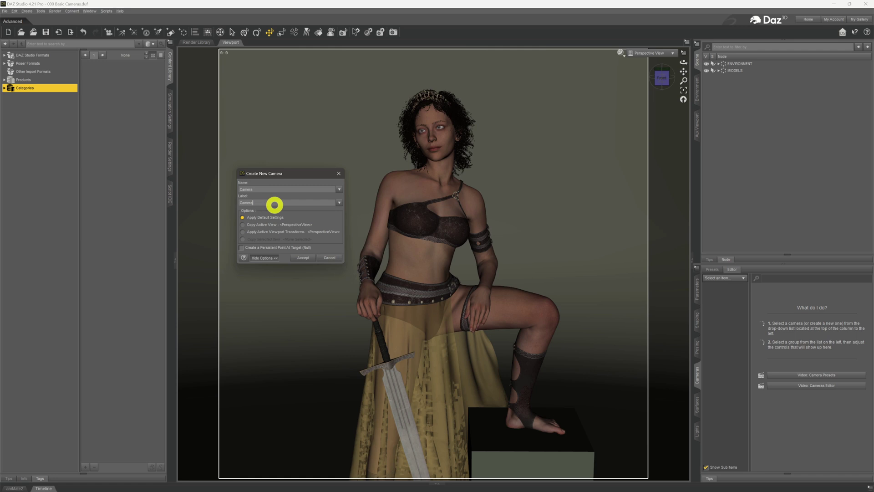
drag(268, 205, 188, 199)
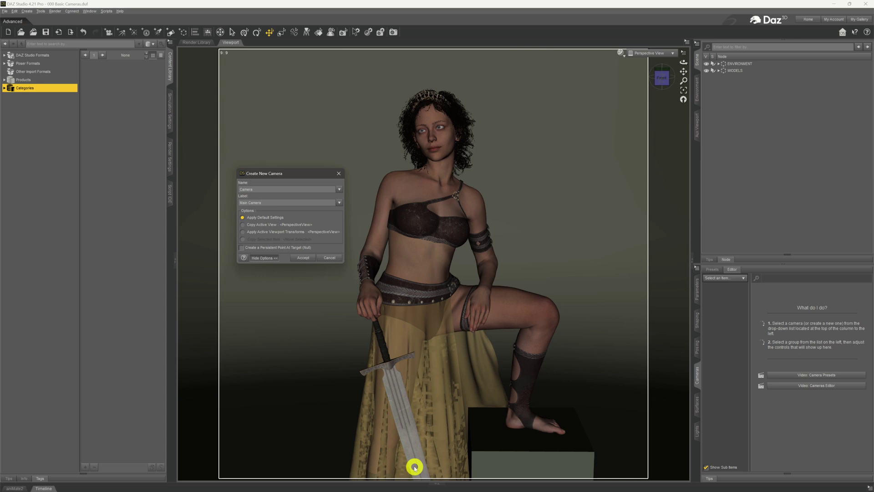
click(269, 229)
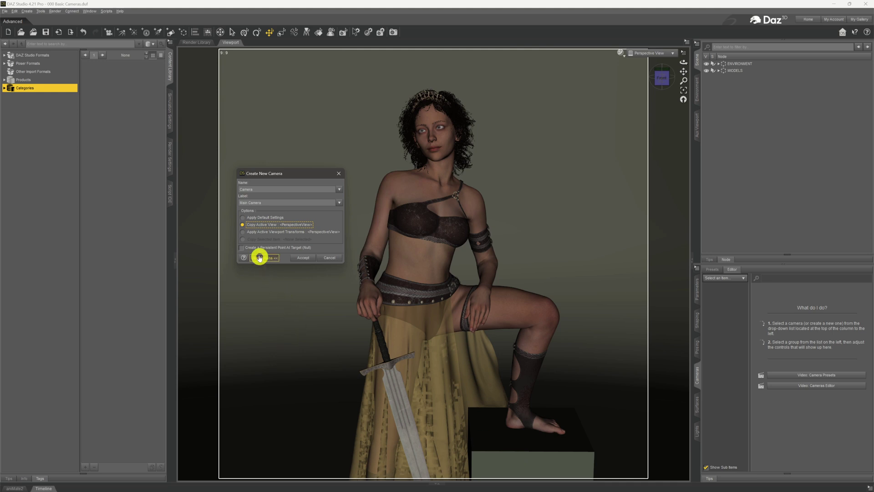
click(242, 232)
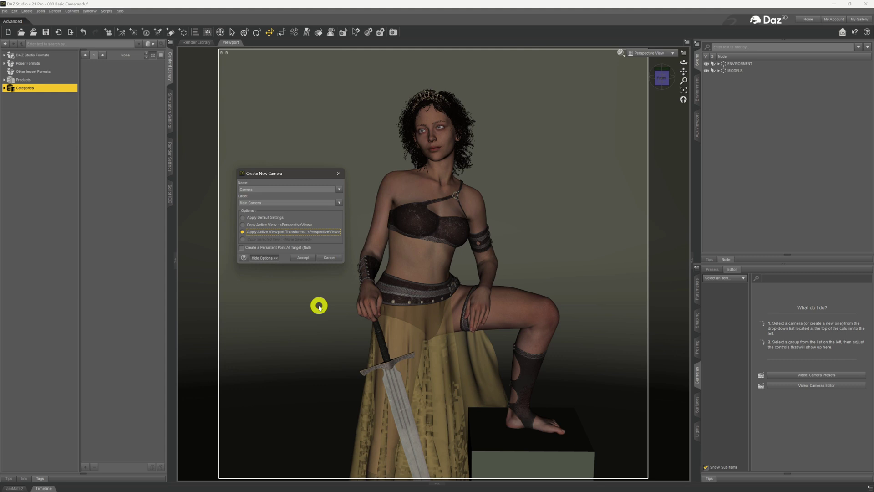
click(301, 259)
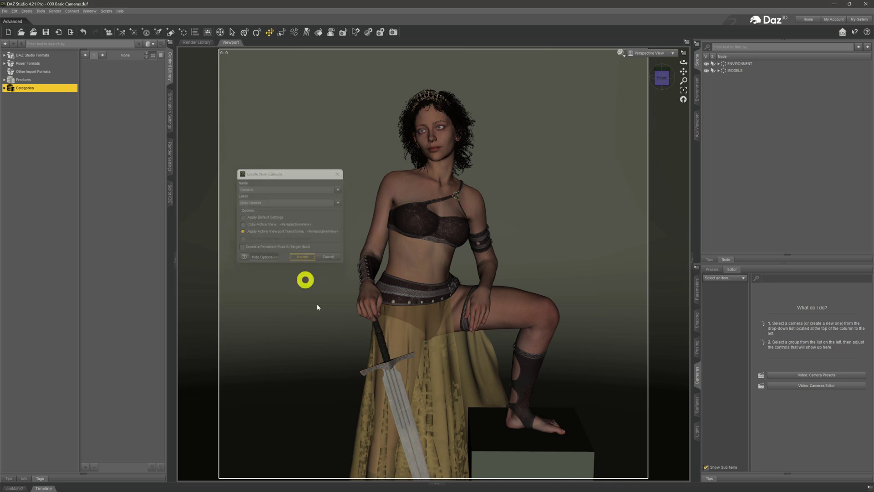
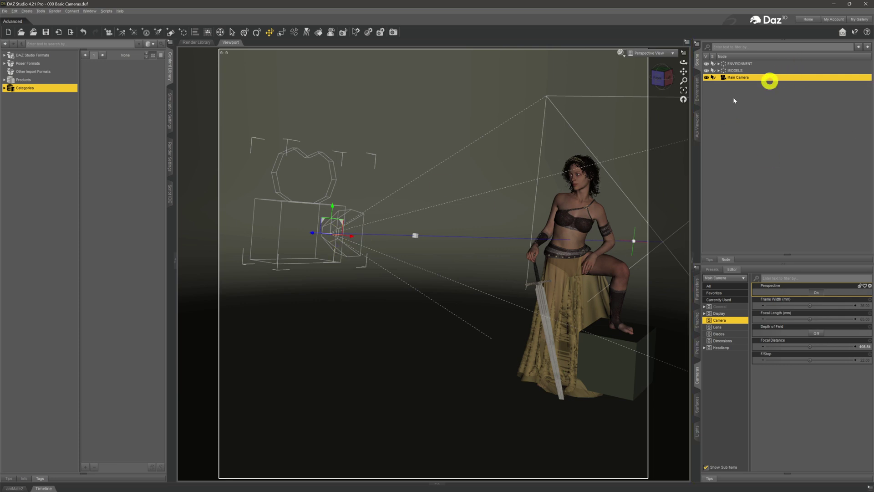
Try moving the Main Camera up and closer to the figure, and undo that move.
drag(339, 238, 427, 177)
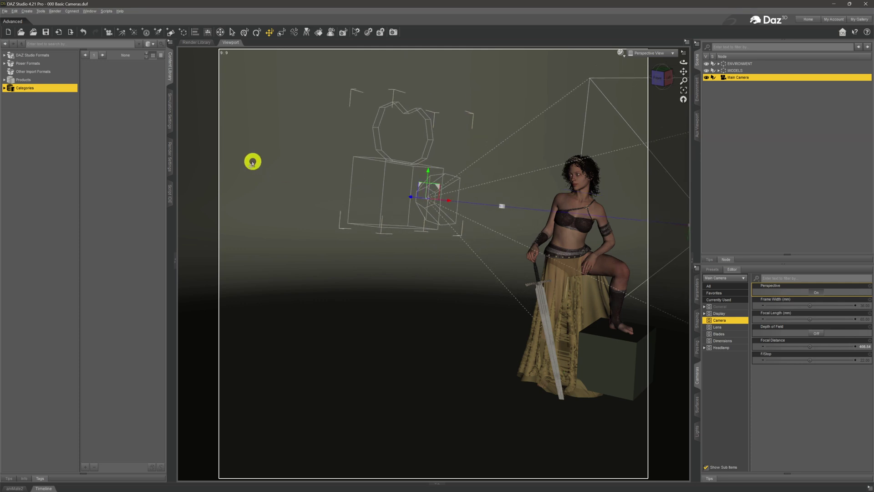
key(ctrl+z)
key(ctrl+z)
key(ctrl+z)
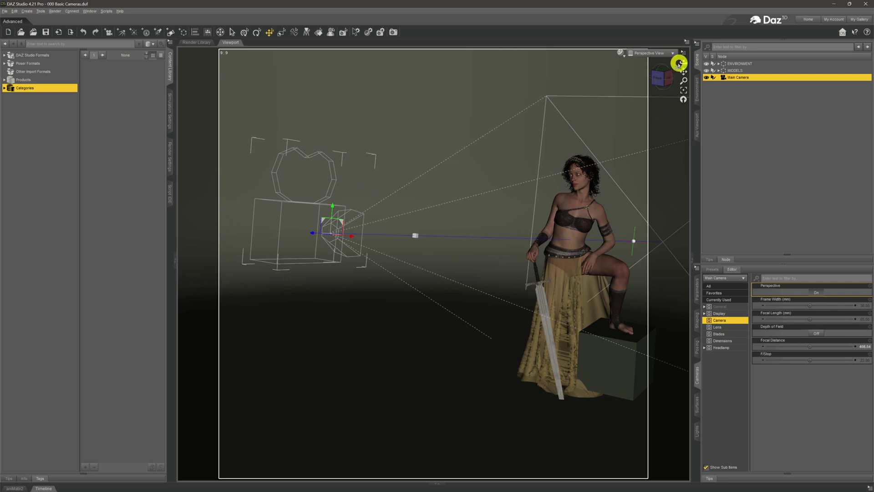
Switch the viewport from the perspective view to looking through Main Camera.
drag(681, 61, 630, 132)
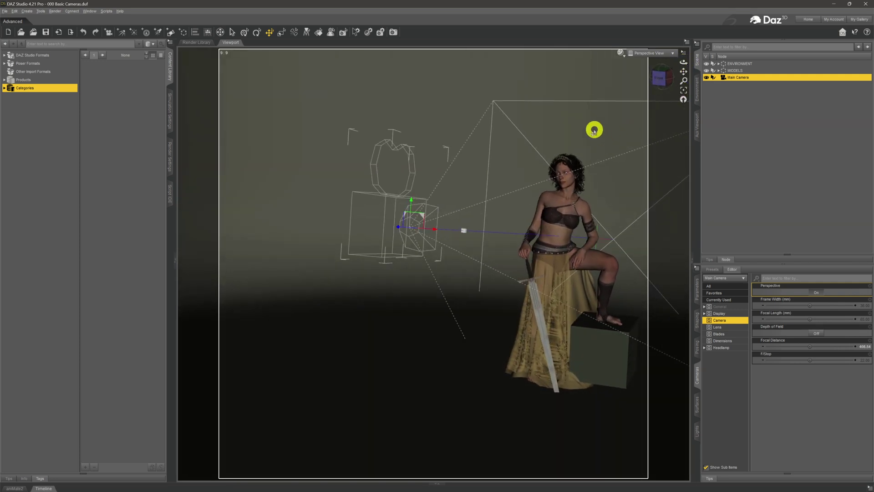
click(672, 55)
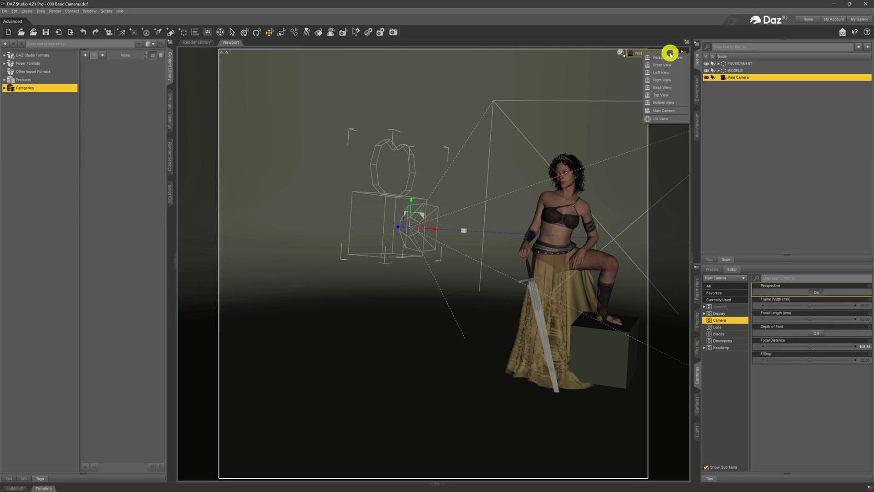
click(684, 112)
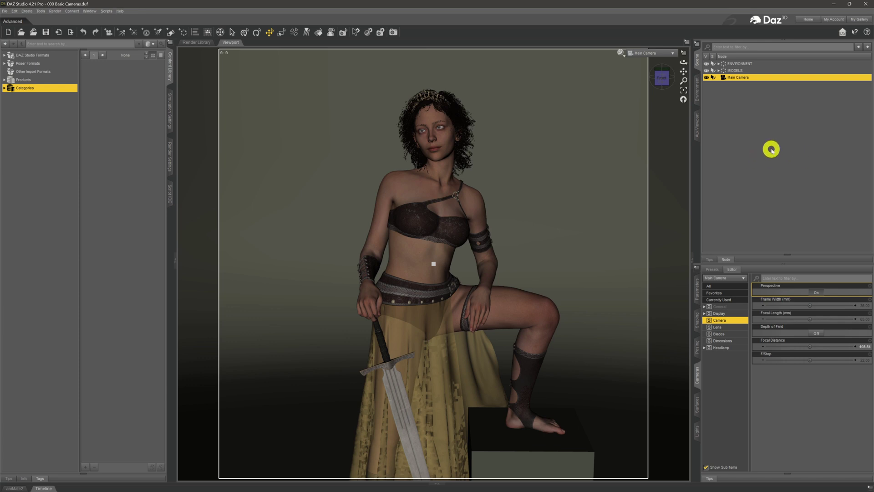
Set the viewport draw style to NVIDIA Iray and deselect the camera in the scene.
click(622, 56)
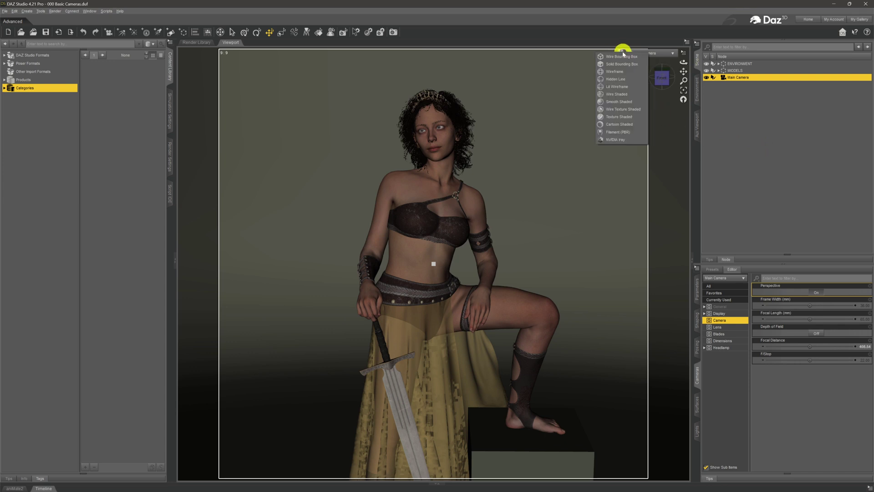
click(634, 137)
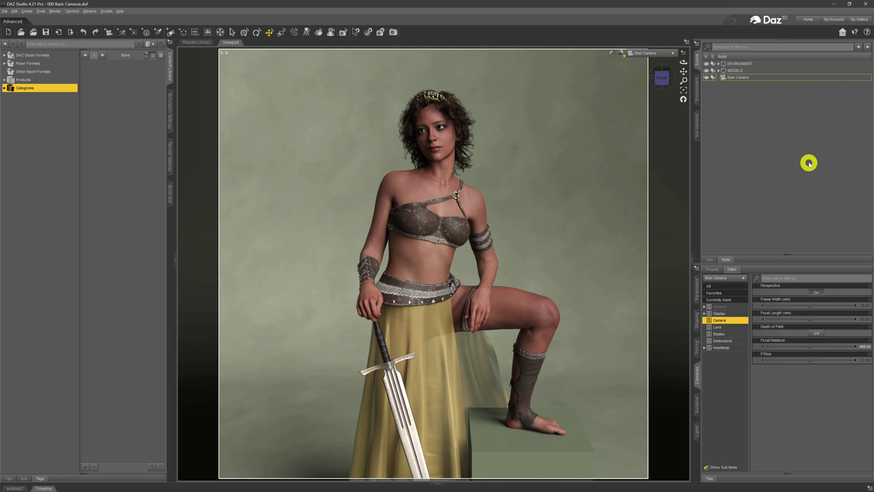
click(809, 163)
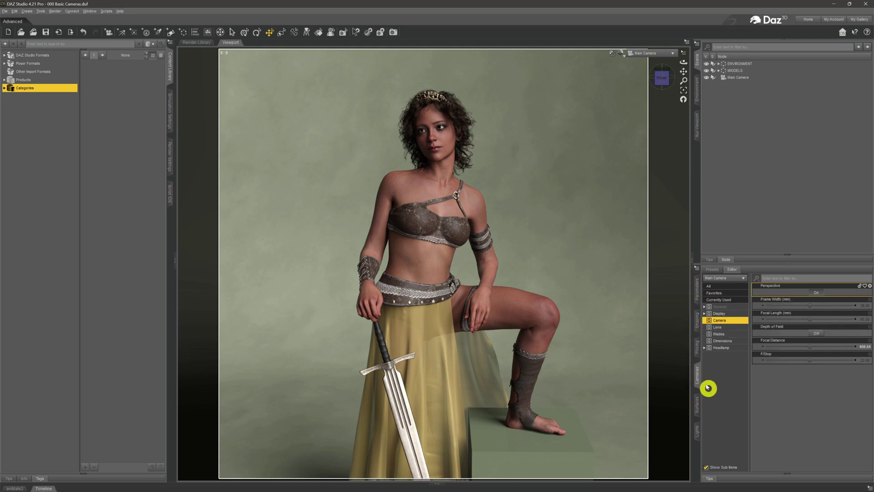
click(99, 13)
mouse_move(90, 11)
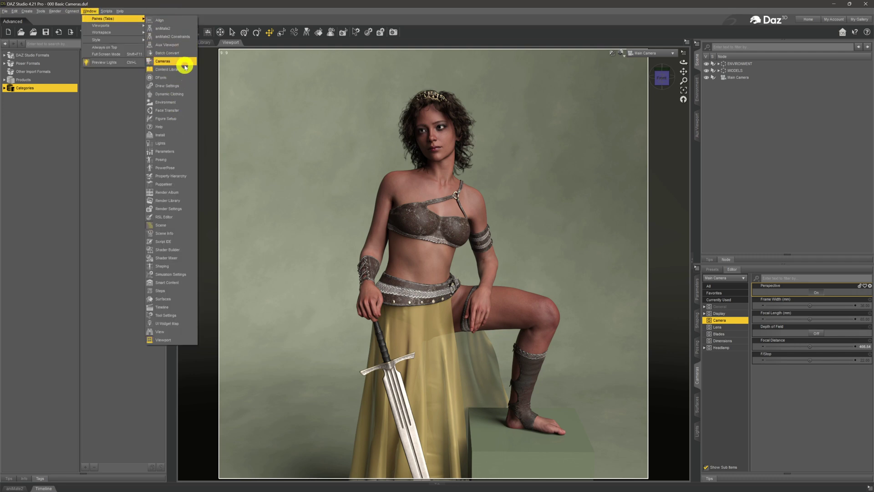
click(782, 397)
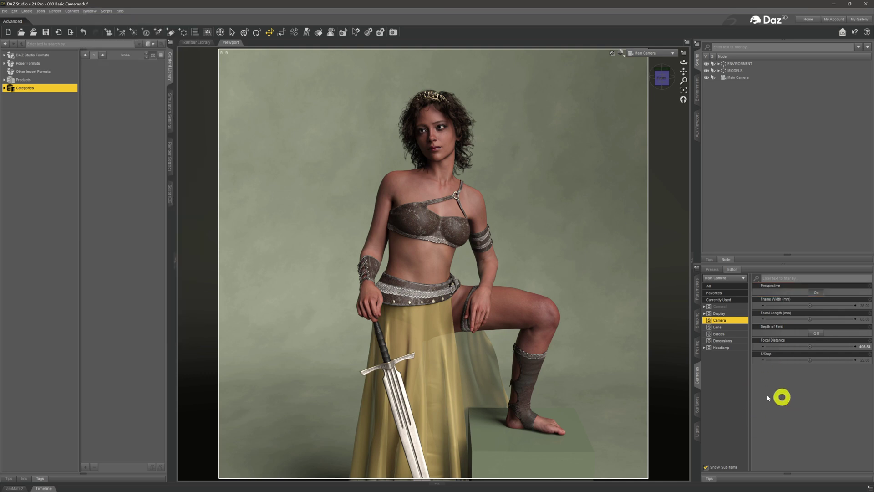
click(747, 393)
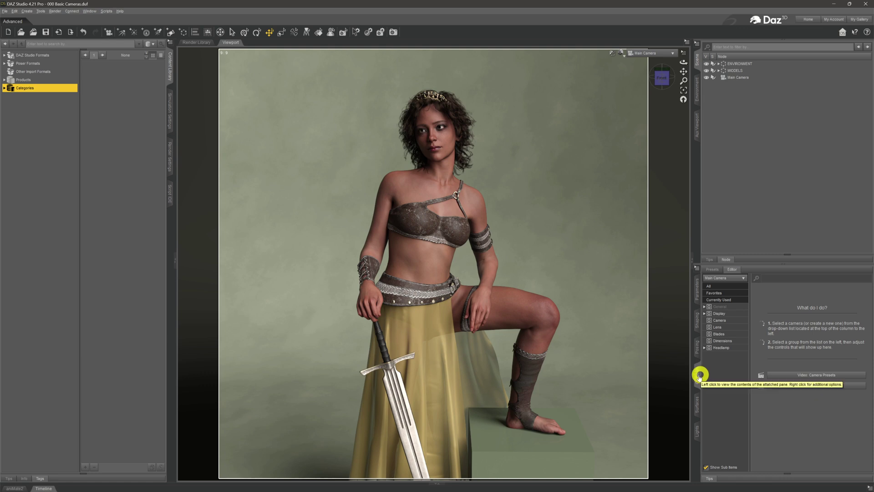
Select Main Camera and examine its Dimensions, Headlamp and Camera properties together with the Auto Headlamp option in the general render settings.
click(734, 78)
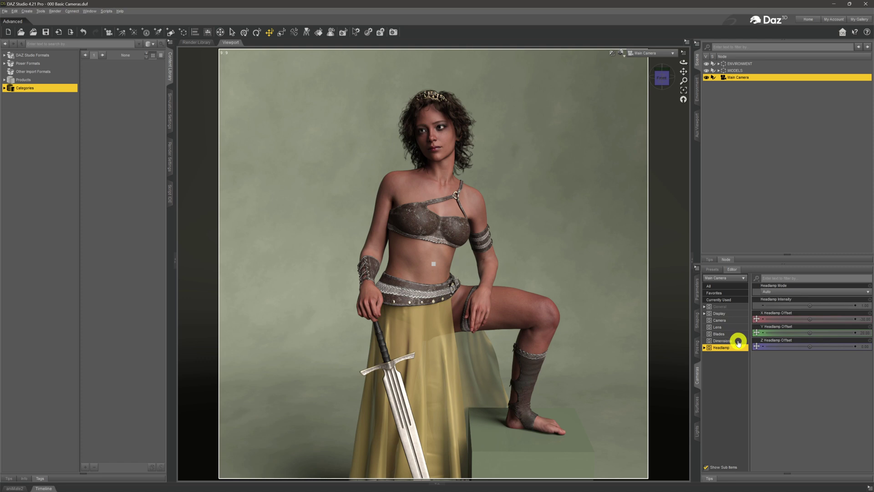
click(737, 340)
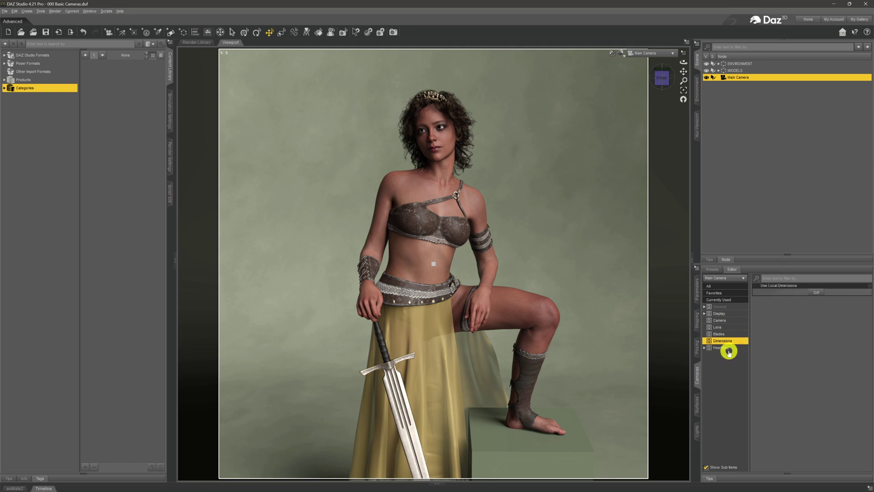
click(723, 348)
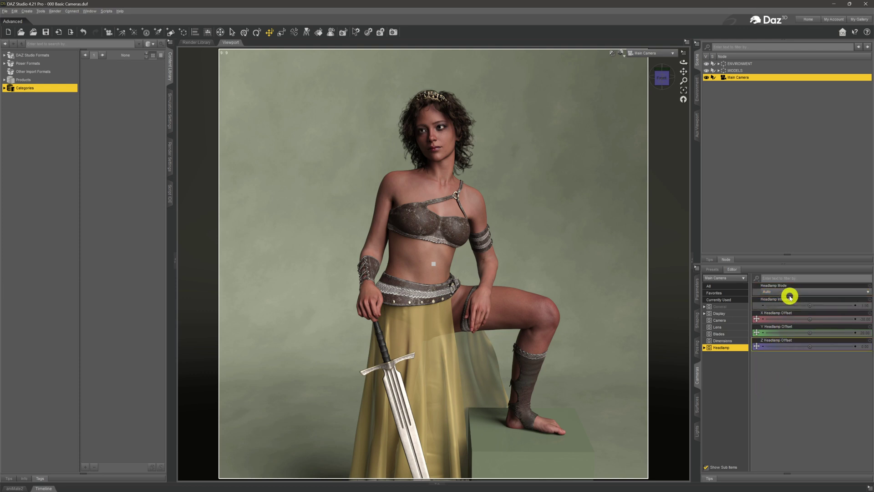
click(169, 168)
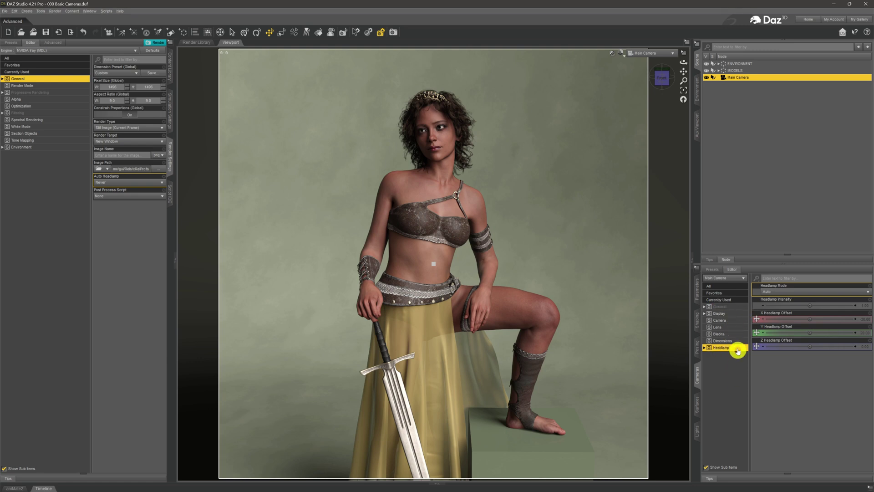
click(733, 321)
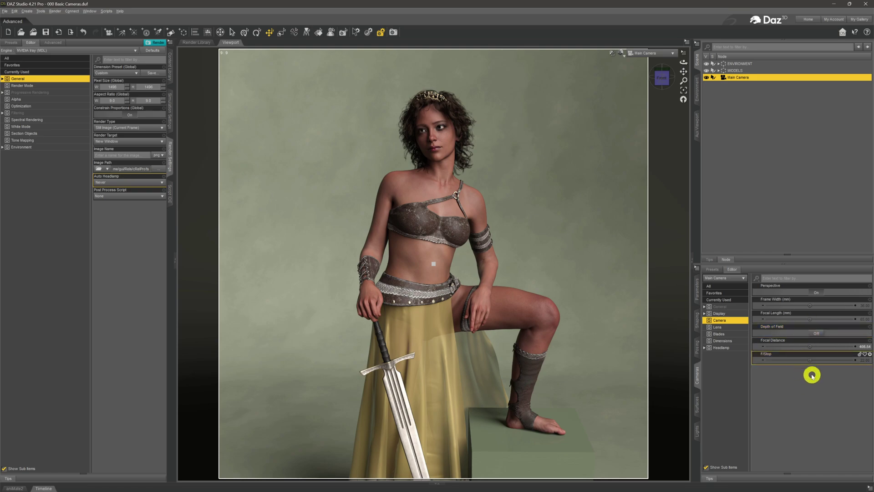
Dolly the Main Camera away from the figure and back in while looking through it.
scroll(480, 203, down, 5)
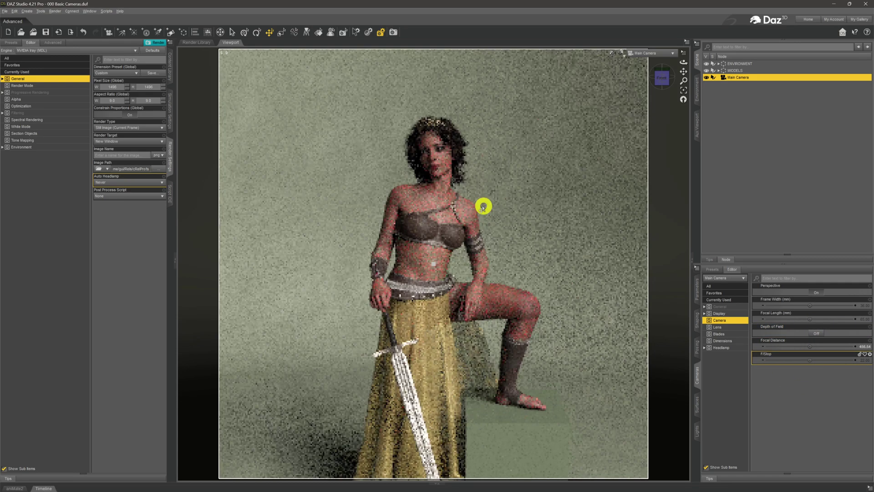
scroll(483, 210, up, 5)
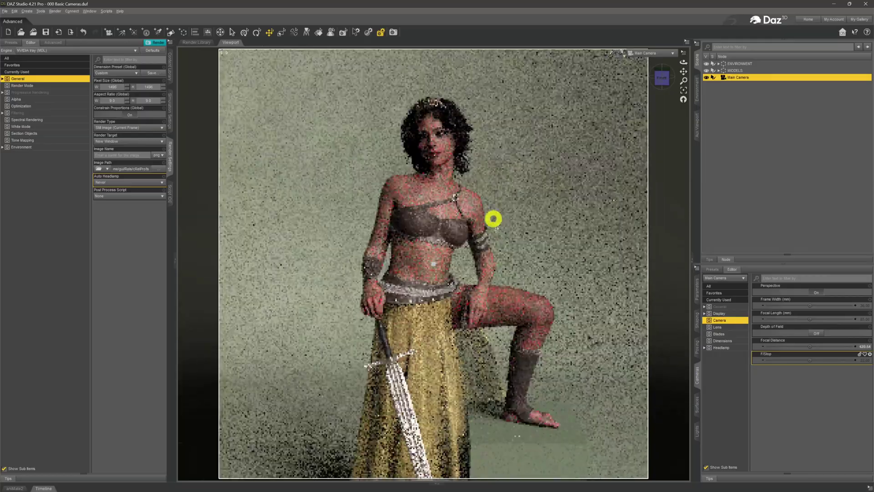
Set Main Camera's focal length to 100 mm and dolly the camera back to reframe the figure.
mouse_move(683, 82)
mouse_down()
mouse_move(681, 98)
mouse_move(681, 73)
mouse_move(681, 99)
mouse_move(682, 82)
mouse_up()
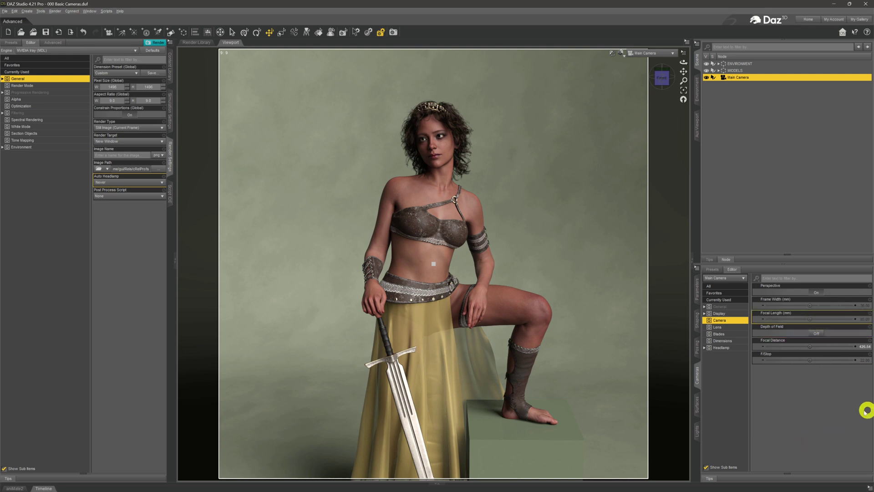
double_click(864, 320)
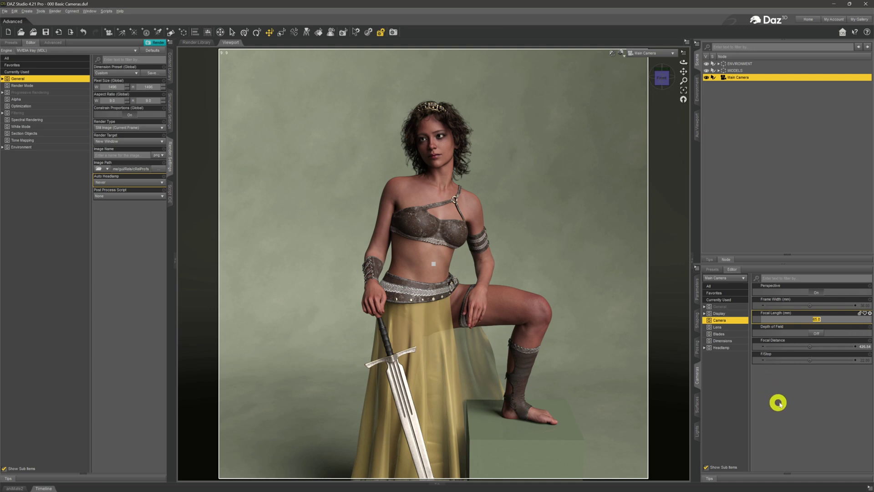
key(Return)
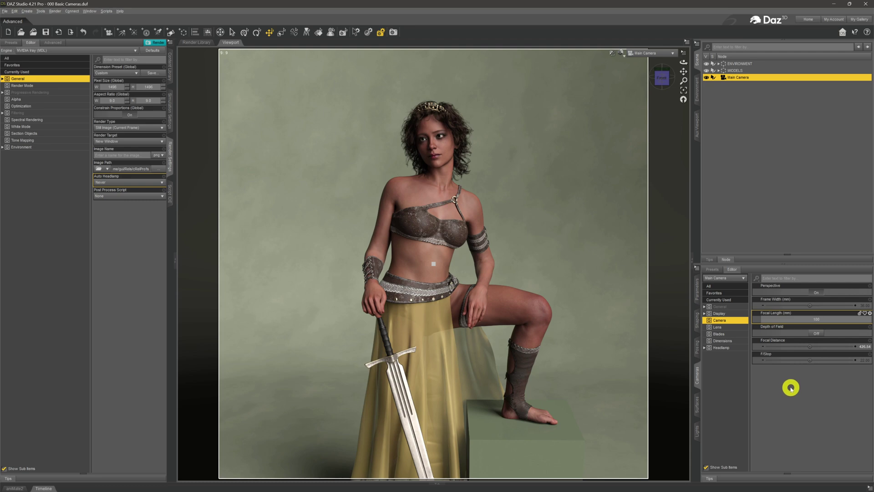
key(Return)
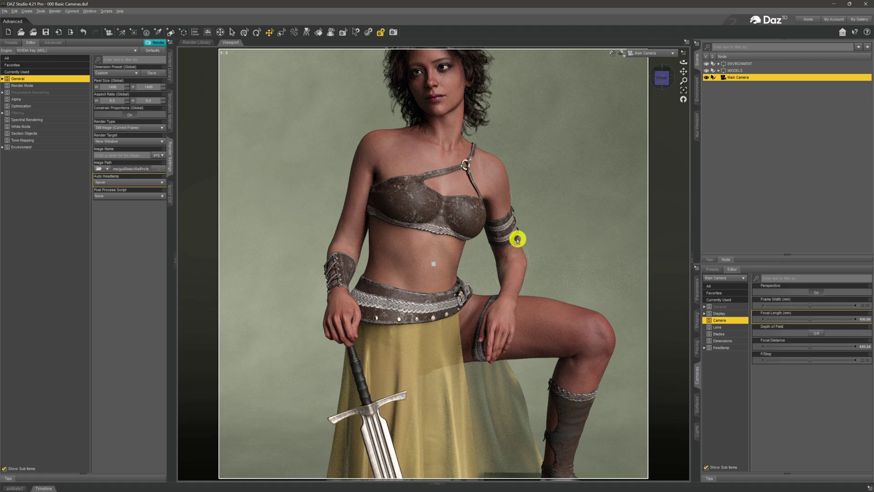
scroll(518, 240, down, 5)
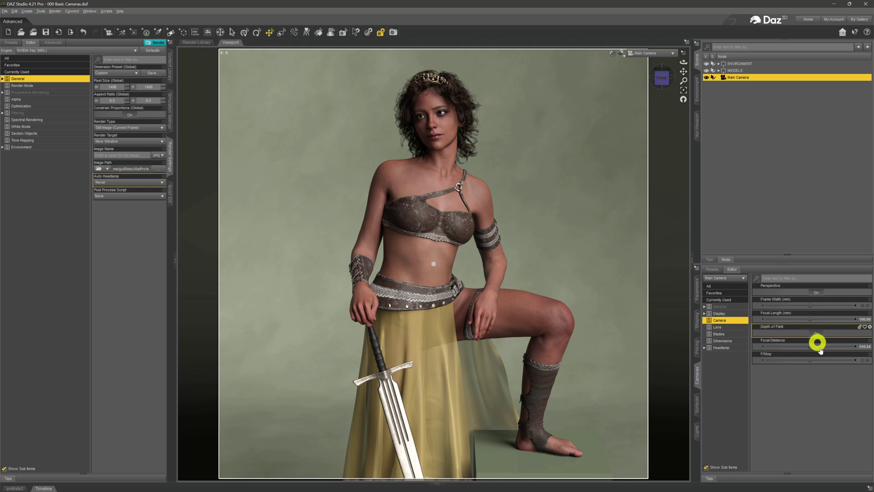
Turn on Depth of Field for Main Camera and show its focal planes from the side in the perspective view.
click(817, 337)
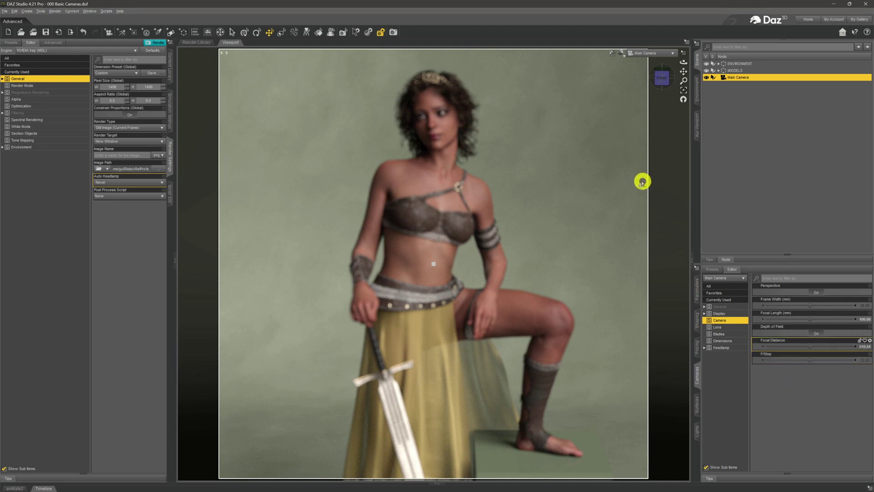
click(642, 55)
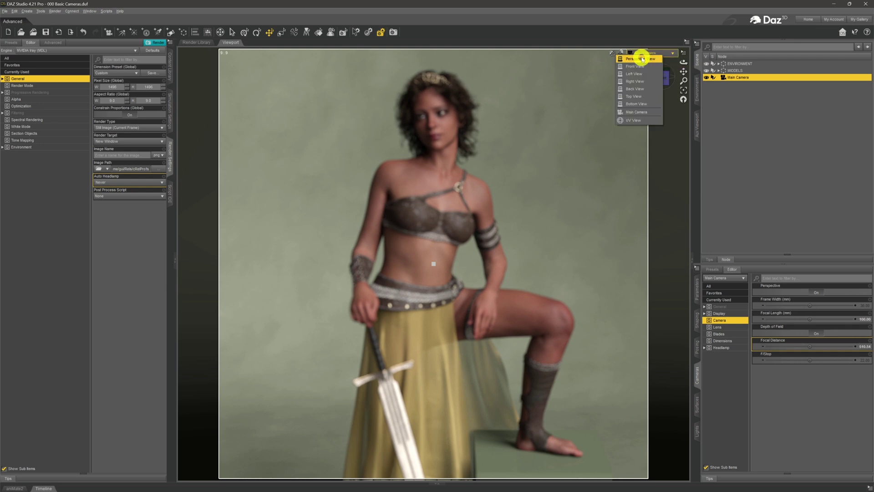
click(643, 59)
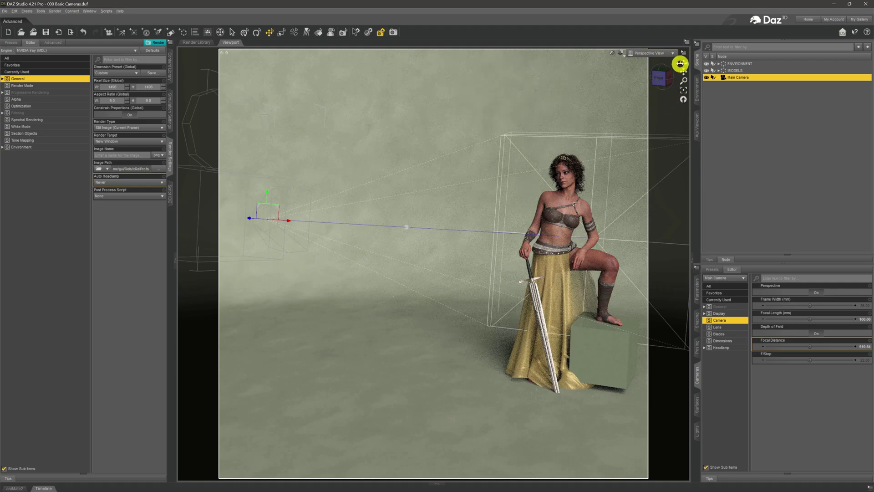
drag(681, 63, 685, 72)
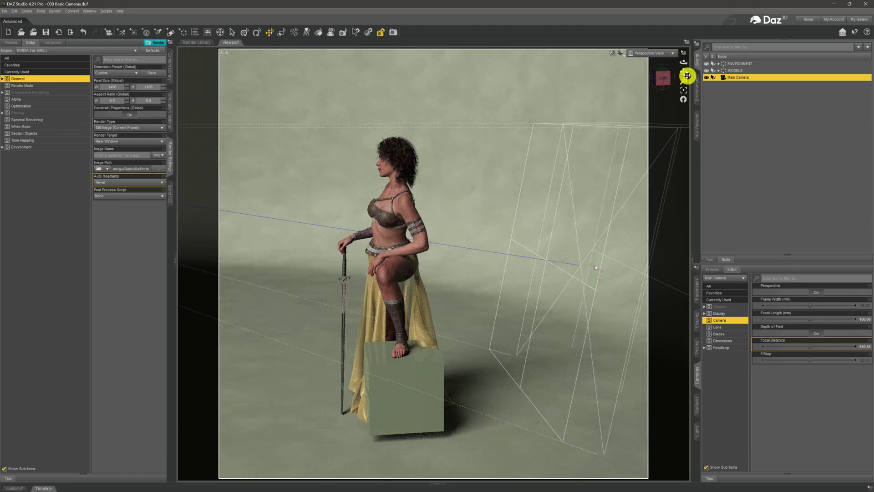
drag(683, 72, 671, 87)
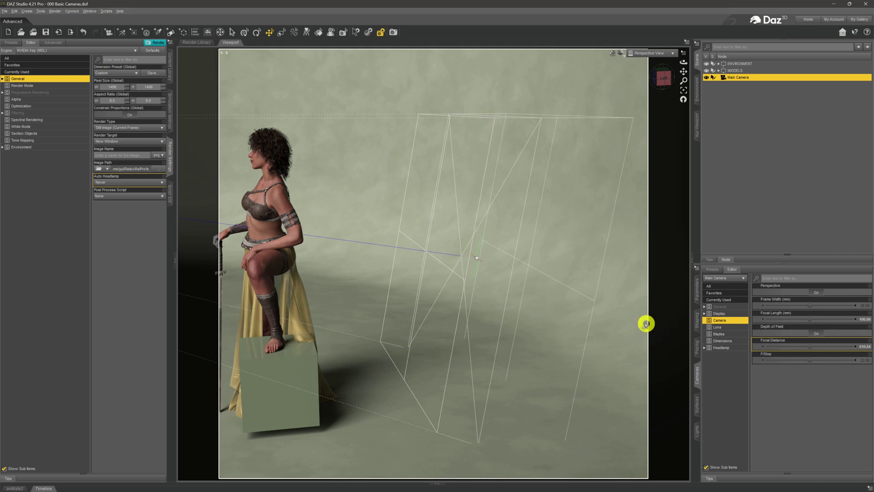
Adjust Main Camera's focal distance to about 373 so the focal planes enclose the figure.
click(824, 359)
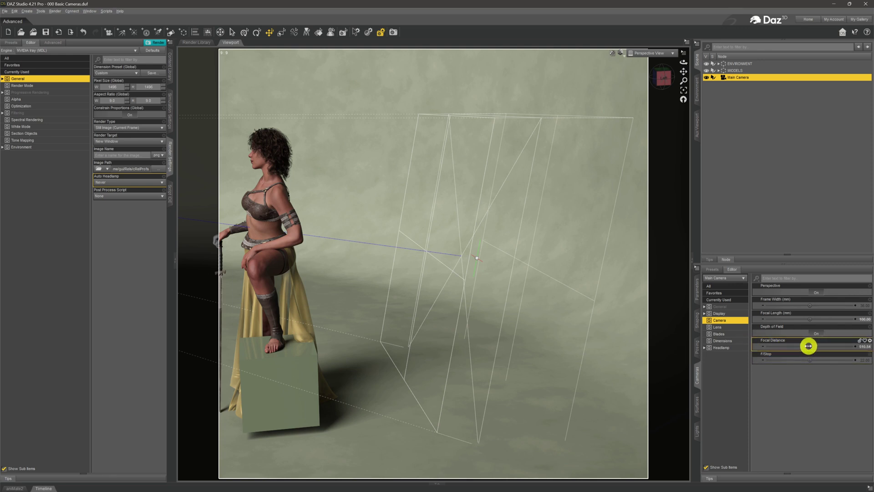
drag(809, 346, 805, 346)
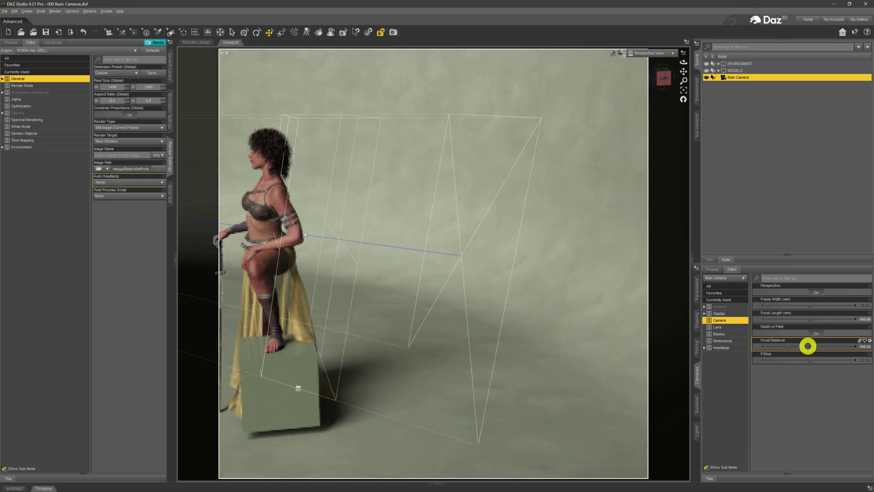
drag(683, 78, 683, 73)
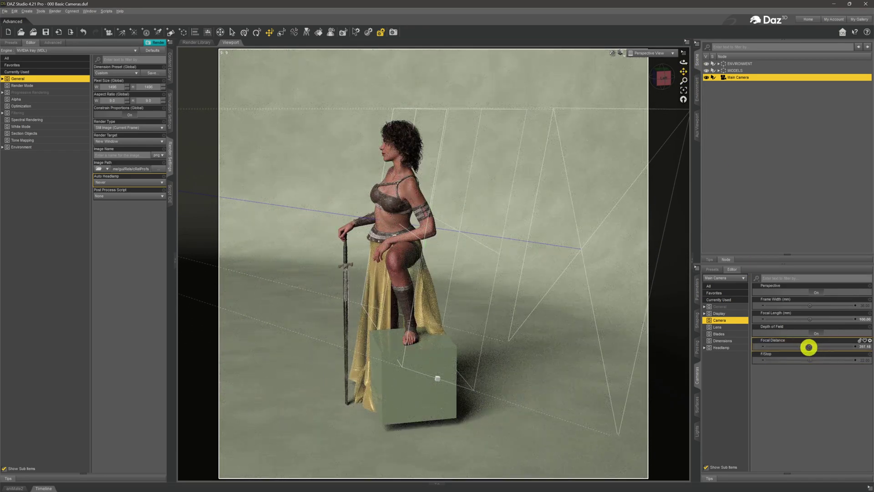
drag(809, 347, 808, 347)
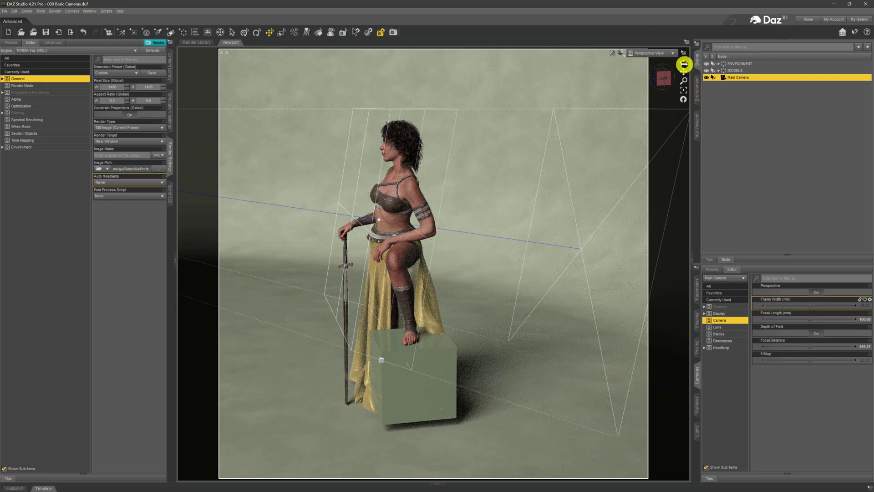
drag(684, 64, 681, 72)
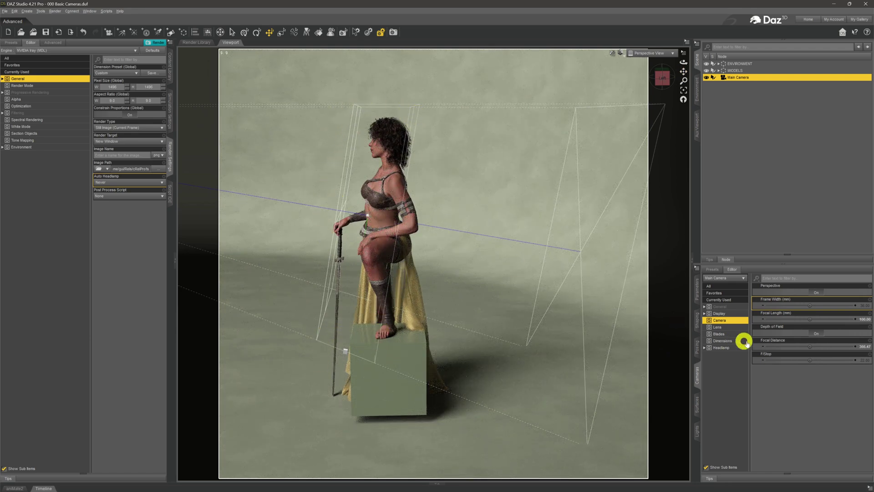
drag(805, 350, 809, 349)
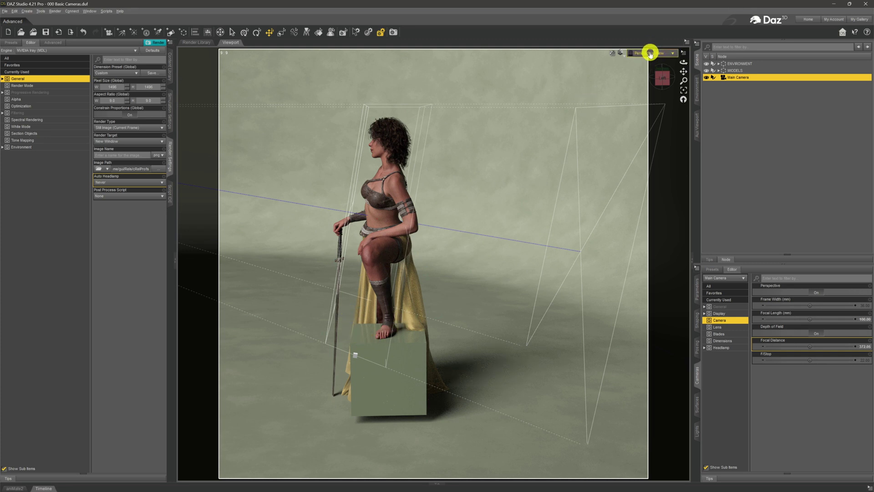
Look through Main Camera to check the figure's focus with Depth of Field on.
click(650, 53)
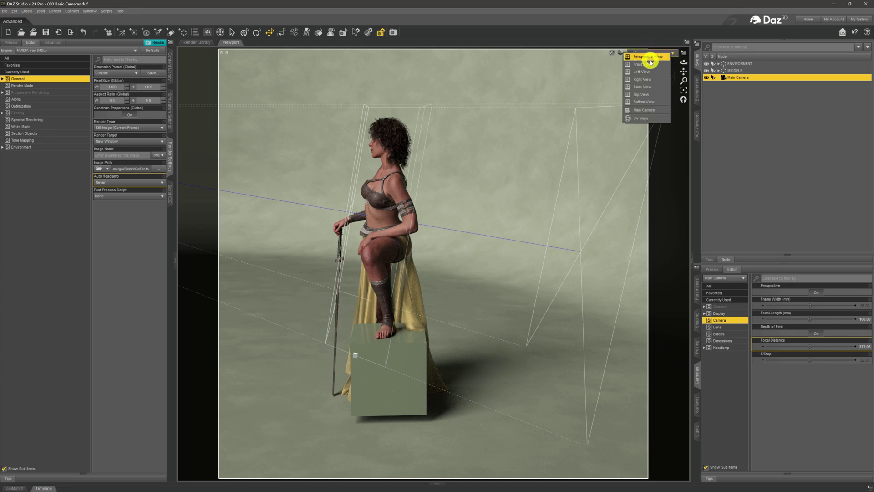
click(653, 111)
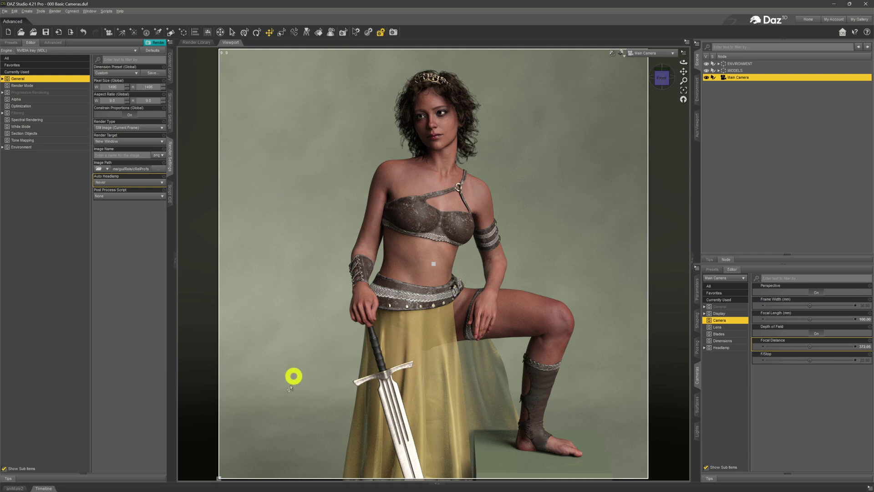
click(816, 333)
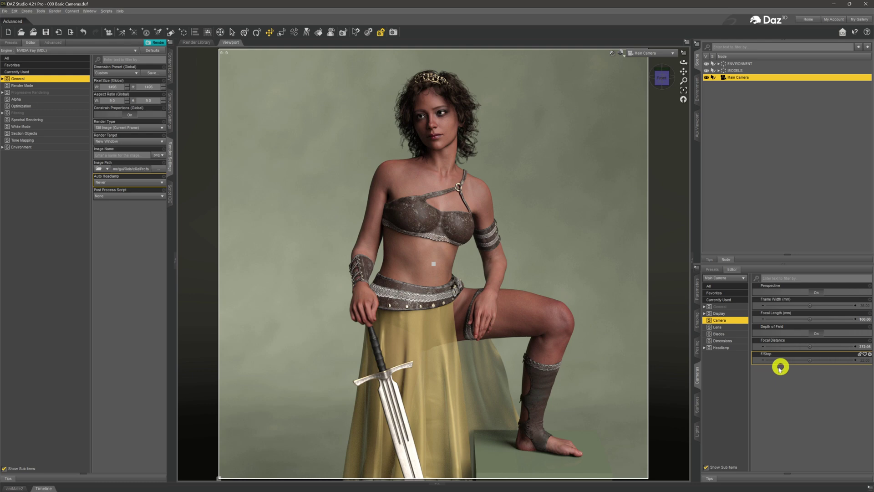
Return to the perspective view and narrow the gap between the focal planes by setting Main Camera's F/Stop to 5.
click(644, 52)
click(642, 64)
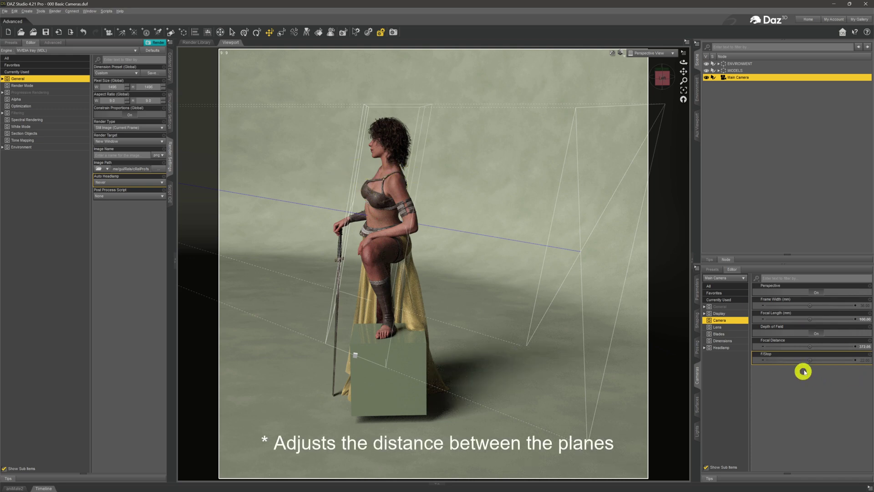
drag(806, 360, 809, 361)
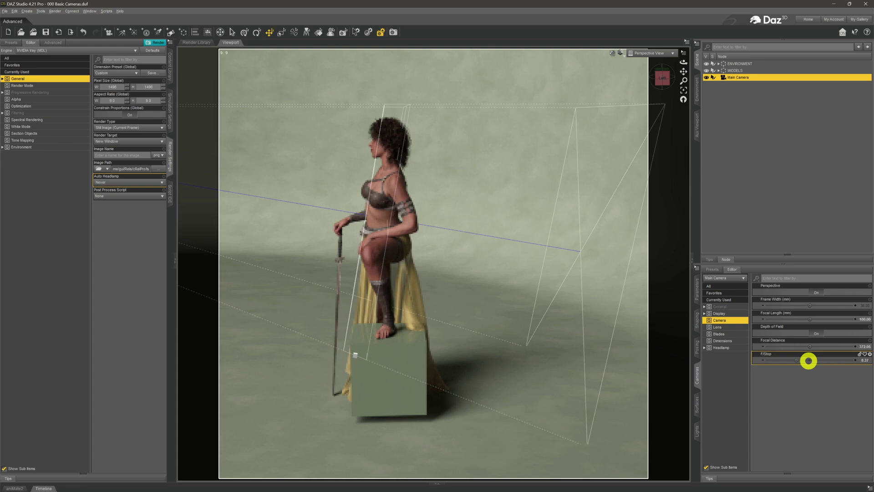
click(862, 359)
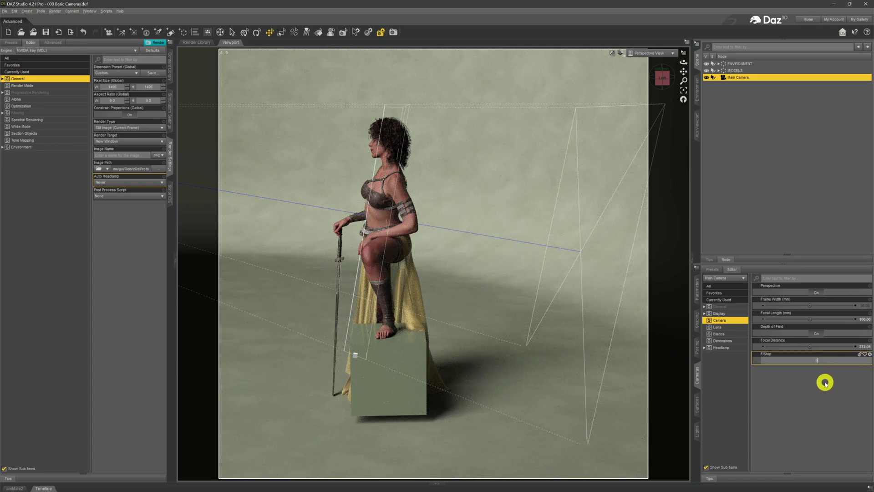
text(5)
key(Return)
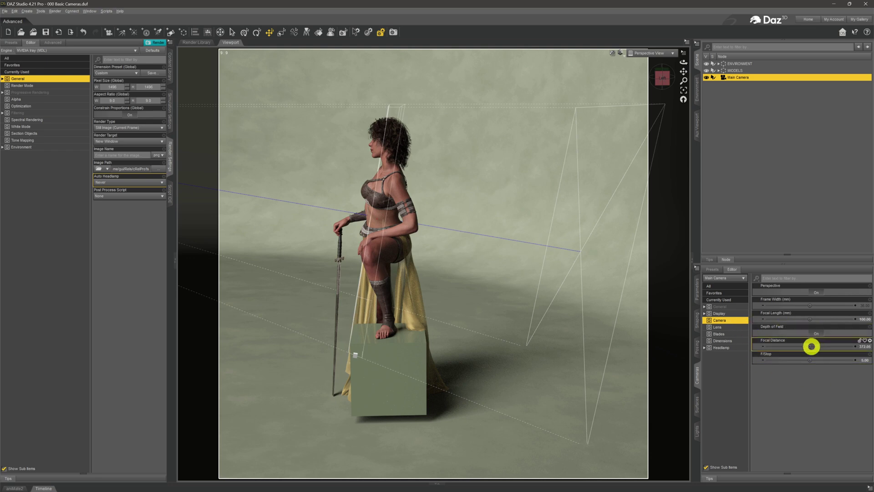
Reduce Main Camera's focal distance to about 365 and look through the camera to check the blur.
drag(812, 346, 811, 346)
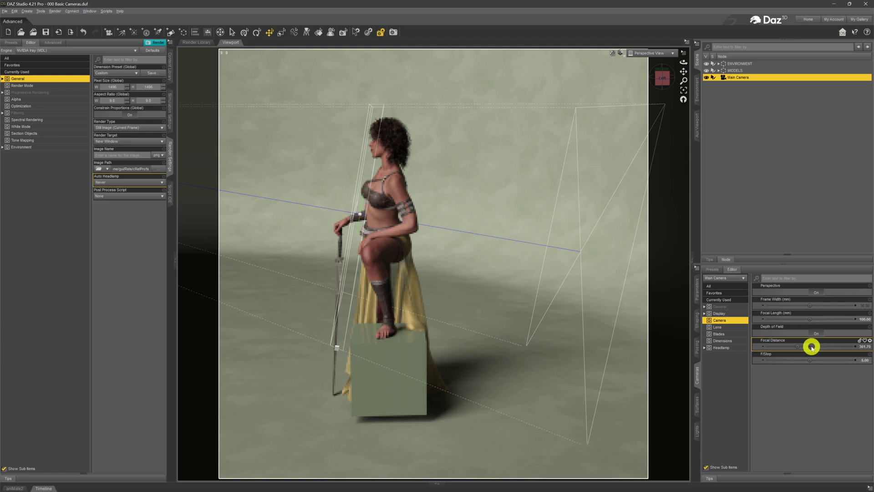
click(654, 53)
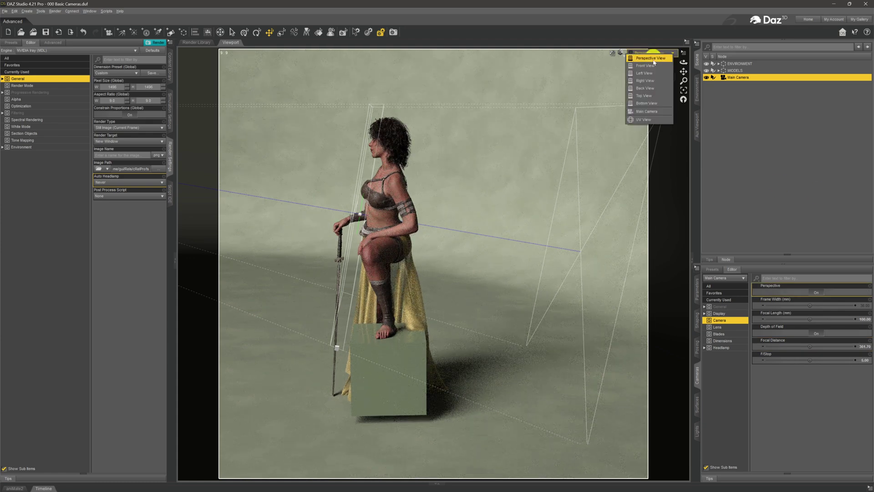
click(661, 111)
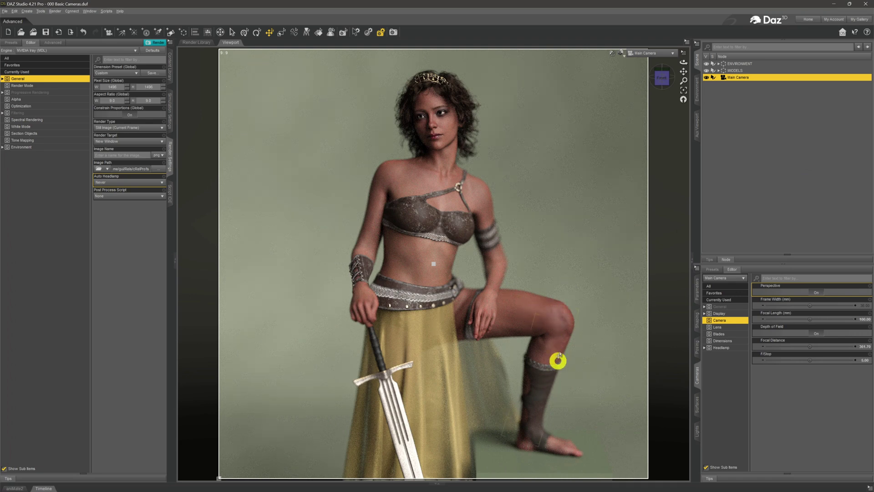
Compare the focal plane positions in the perspective view with the sharp and blurred areas seen through Main Camera.
click(652, 53)
click(647, 62)
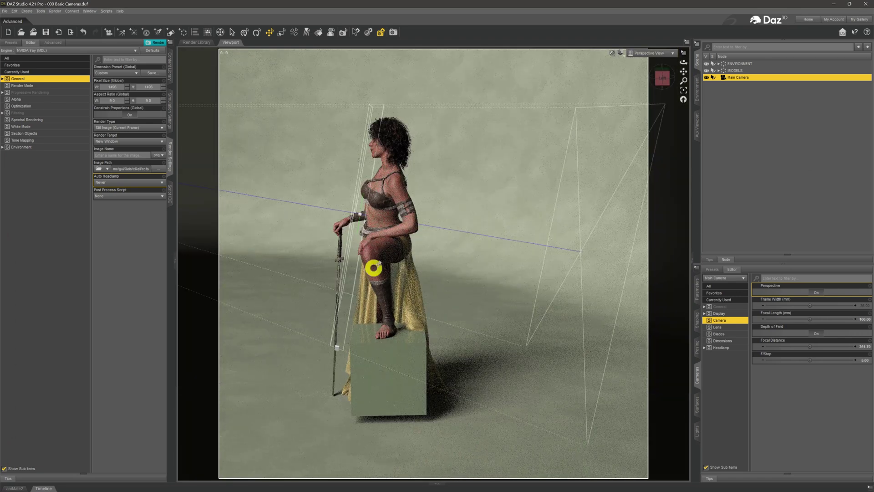
click(653, 52)
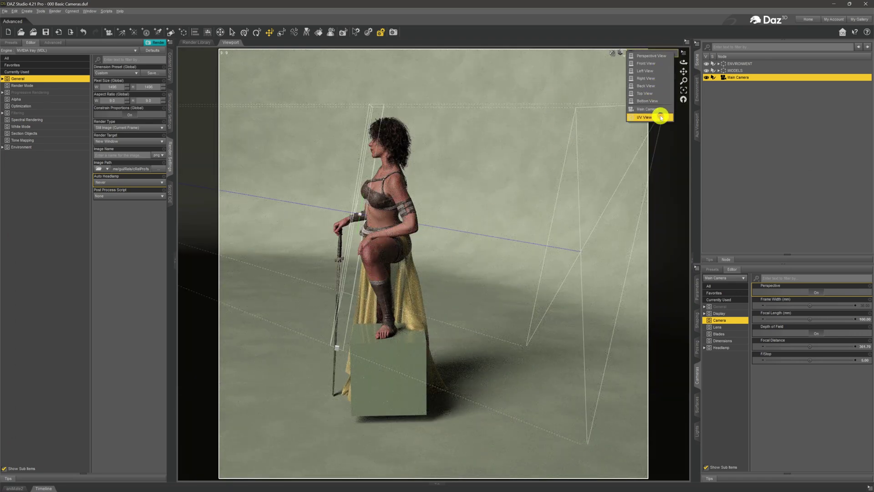
click(662, 110)
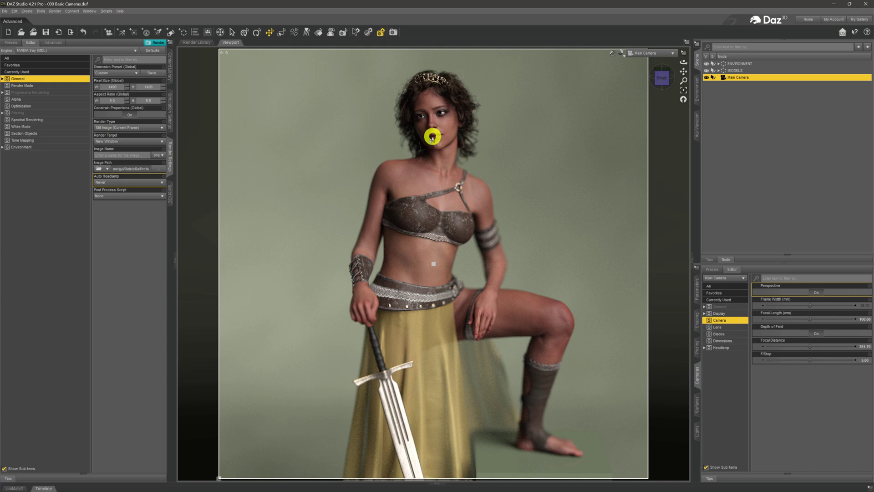
drag(432, 110, 471, 107)
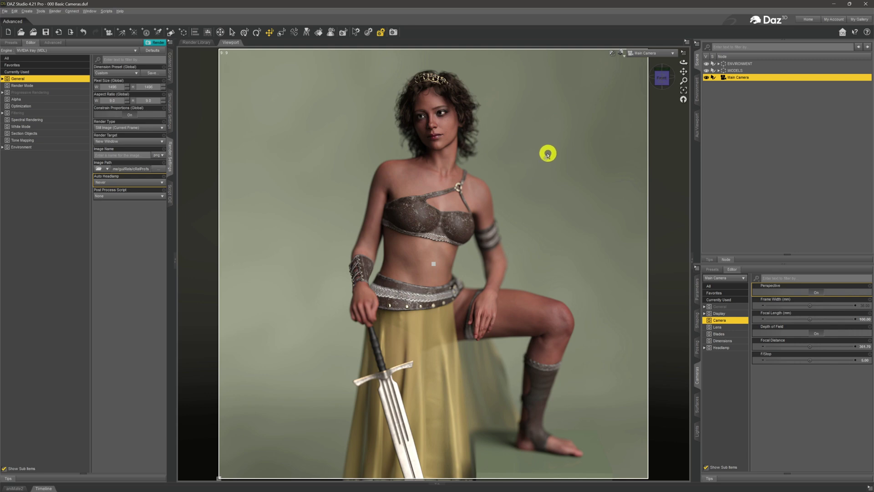
Recheck the focal planes in the perspective view and compare the Main Camera image with Depth of Field off and on.
click(662, 53)
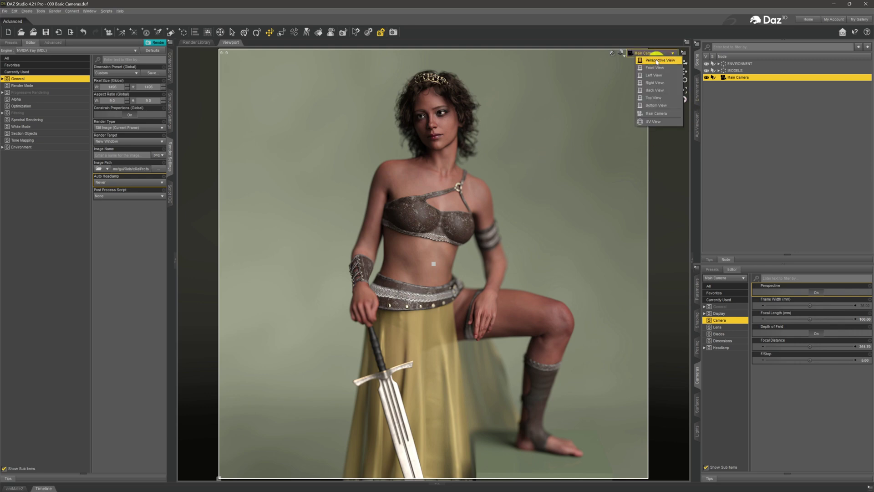
click(688, 62)
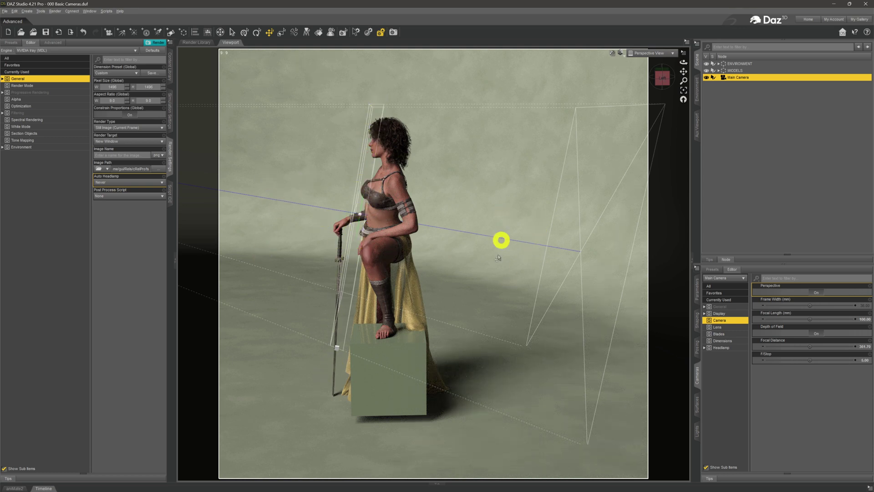
click(661, 59)
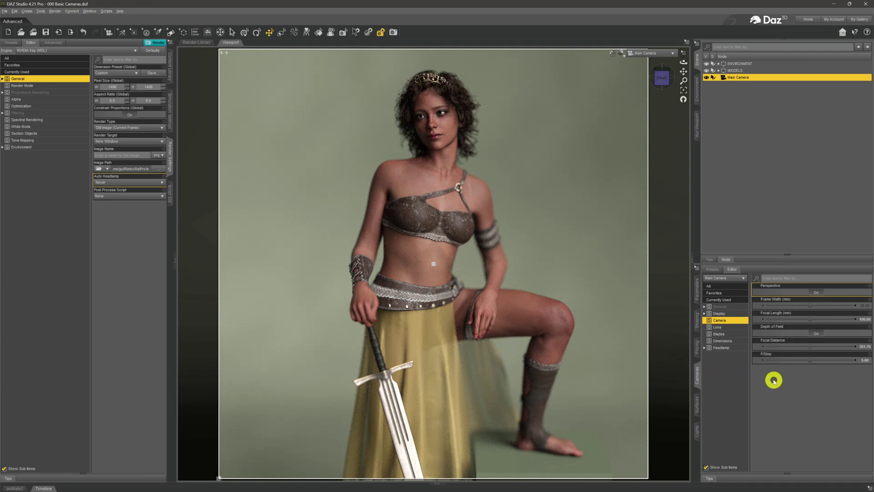
click(816, 333)
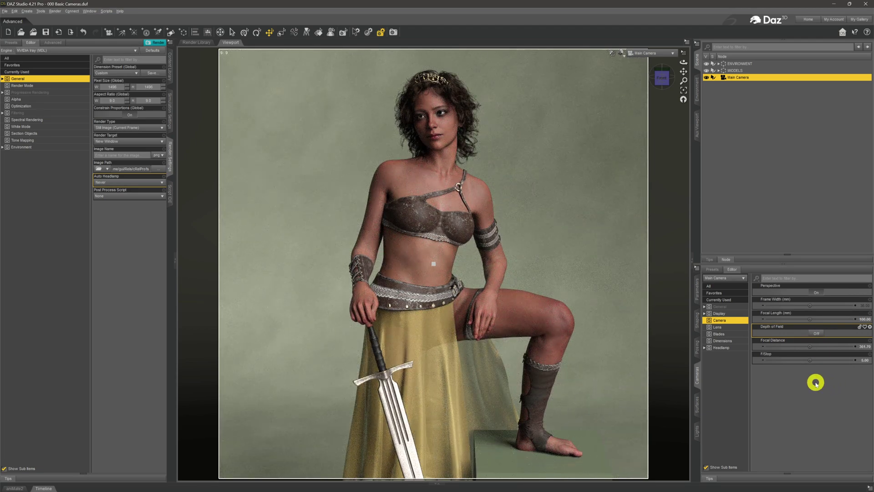
click(817, 333)
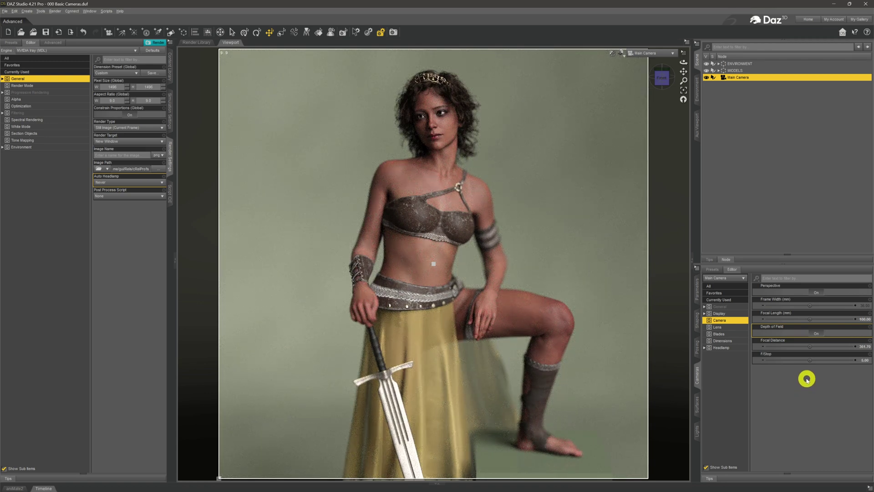
Leave the Iray preview and enable Use Local Dimensions on Main Camera, comparing the frame with the option off and on.
key(ctrl+z)
click(722, 341)
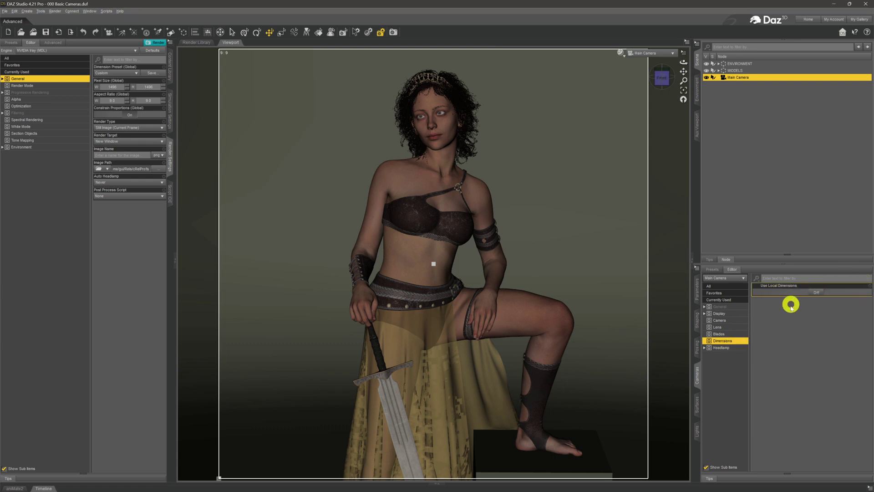
click(819, 294)
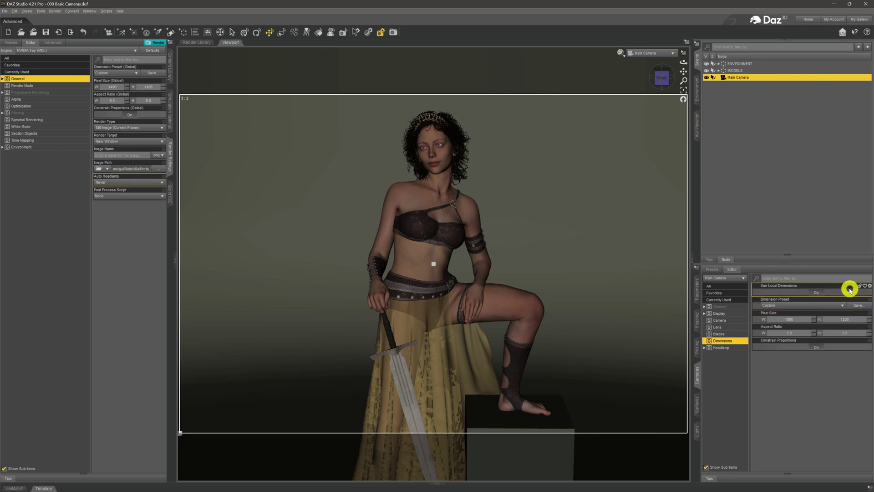
click(821, 292)
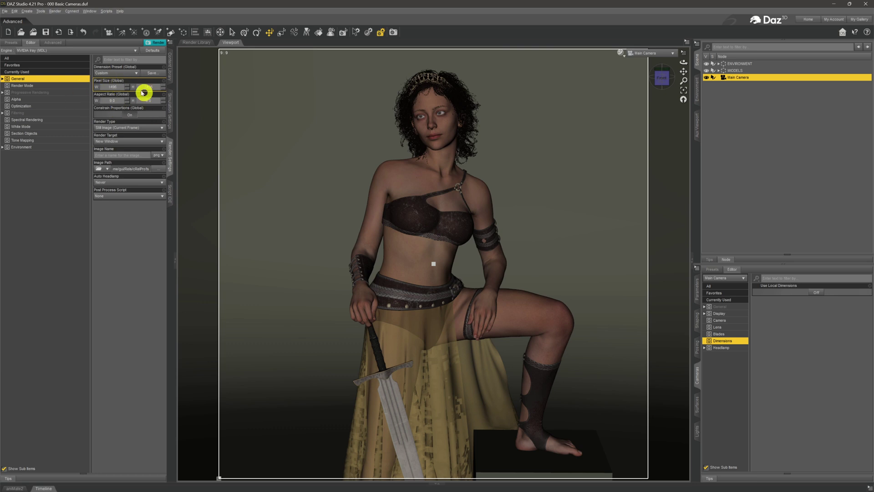
click(815, 292)
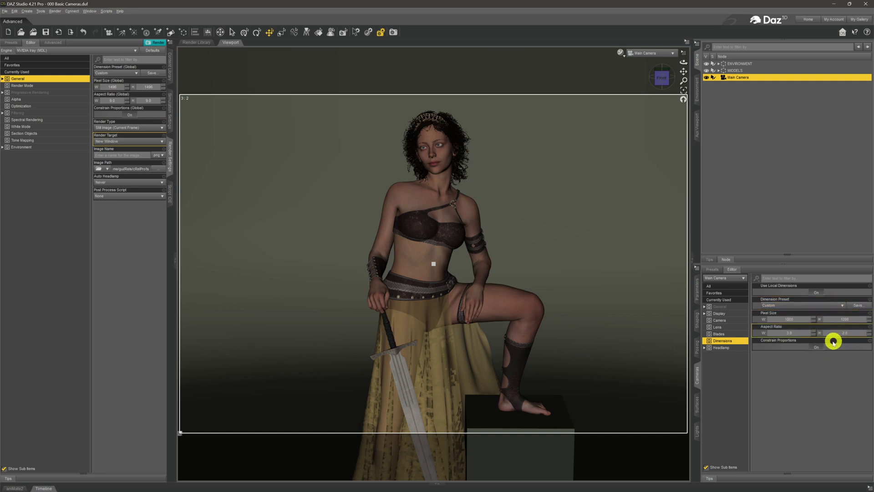
Set Main Camera's local aspect ratio to 10 wide by 13 high.
click(849, 333)
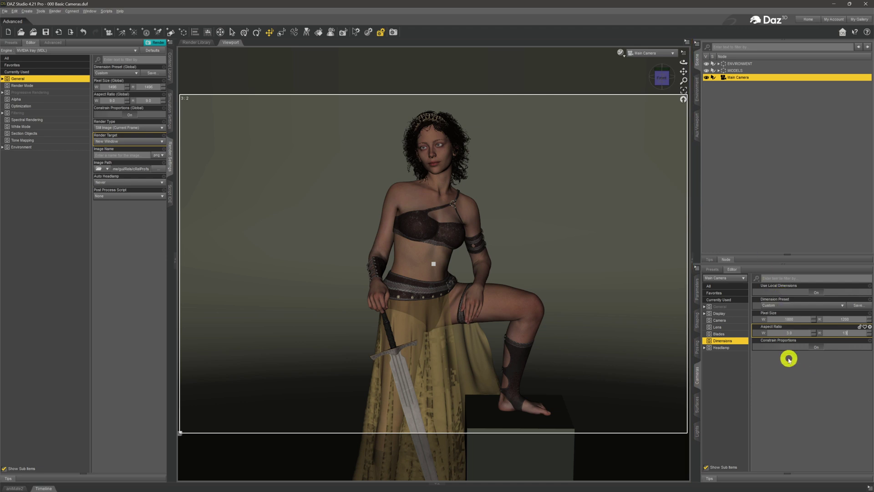
click(796, 333)
text(10)
key(Return)
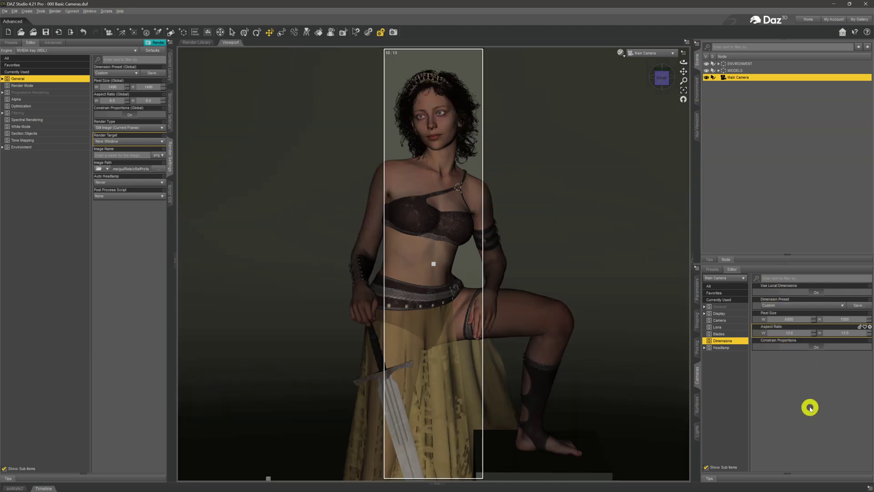
click(813, 336)
key(ctrl+z)
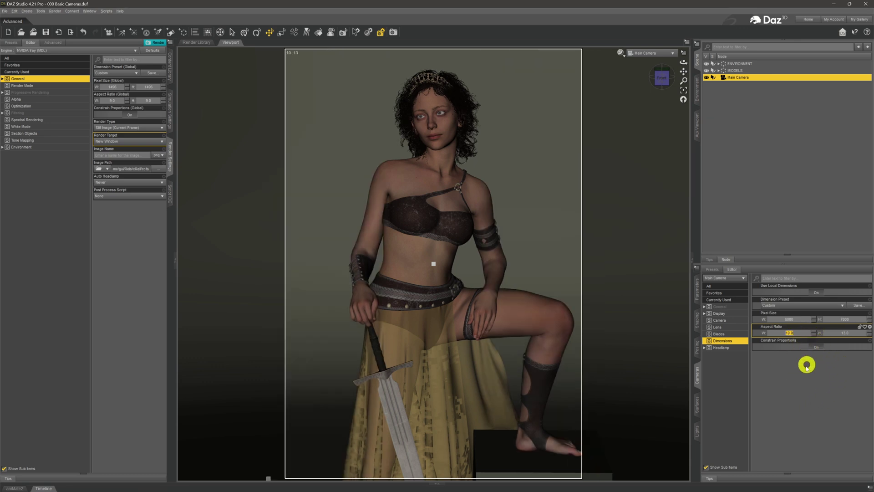
click(815, 383)
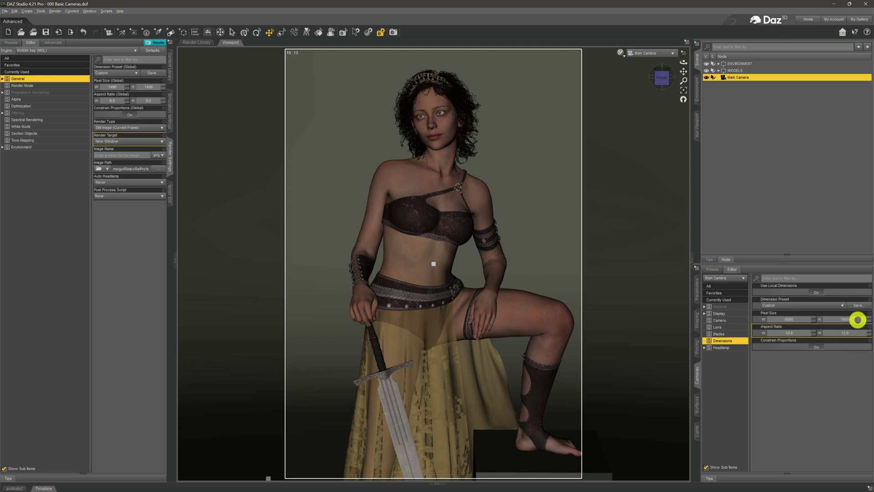
Set the height of Main Camera's local pixel size to 2160 with proportions constrained.
click(851, 319)
text(3)
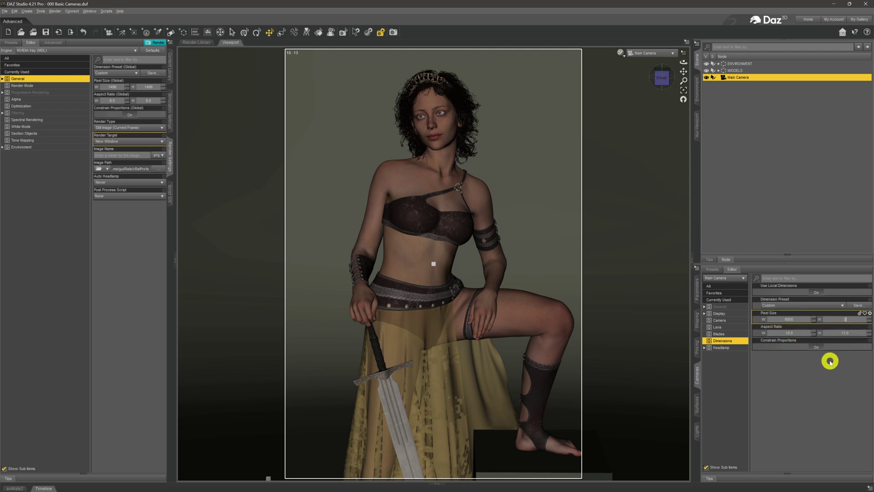
text(160)
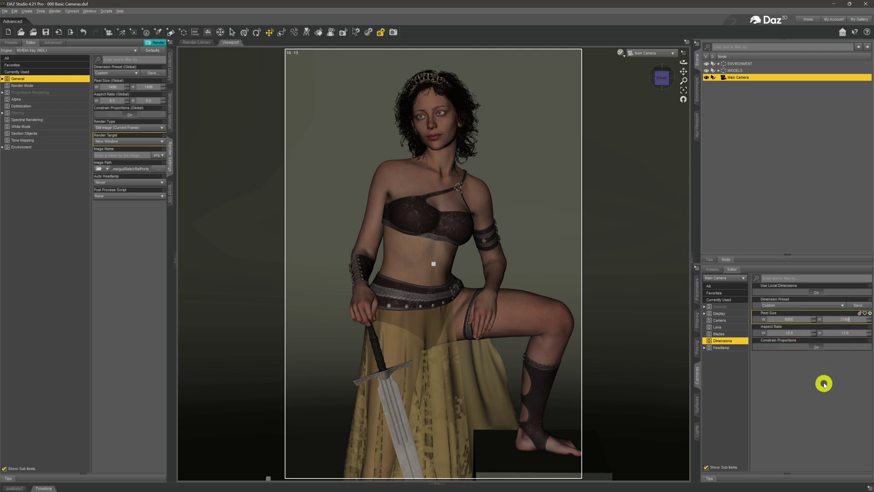
key(Return)
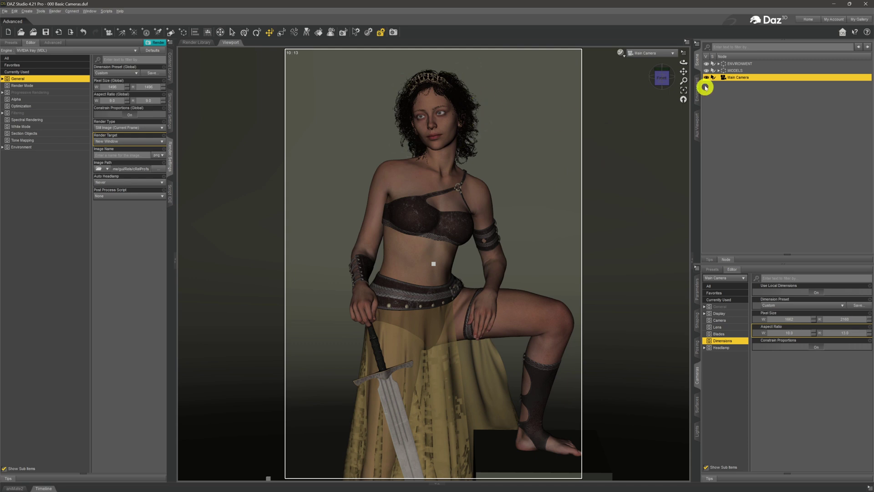
Compare the render frame proportions in the perspective view with those of Main Camera, ending in the Main Camera view.
click(641, 54)
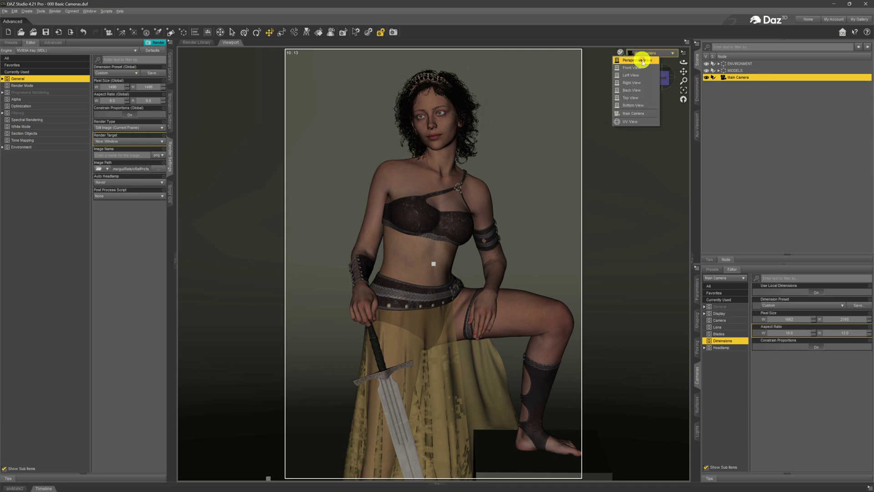
click(642, 60)
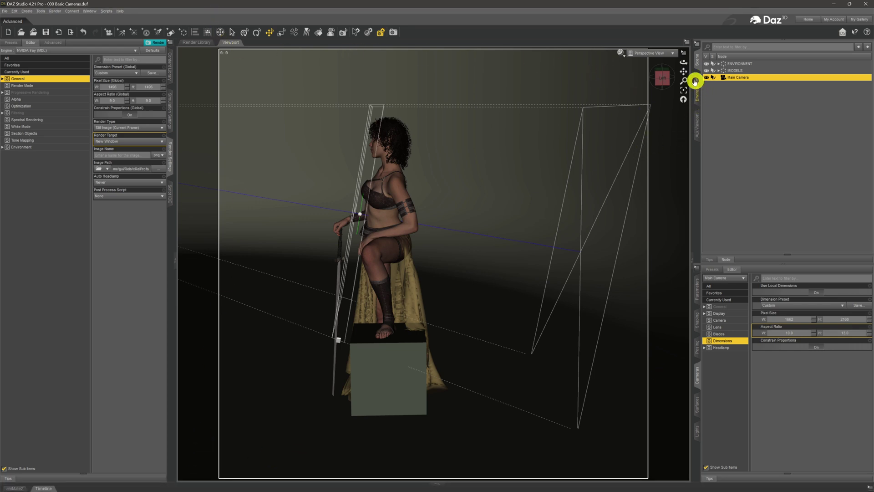
click(675, 56)
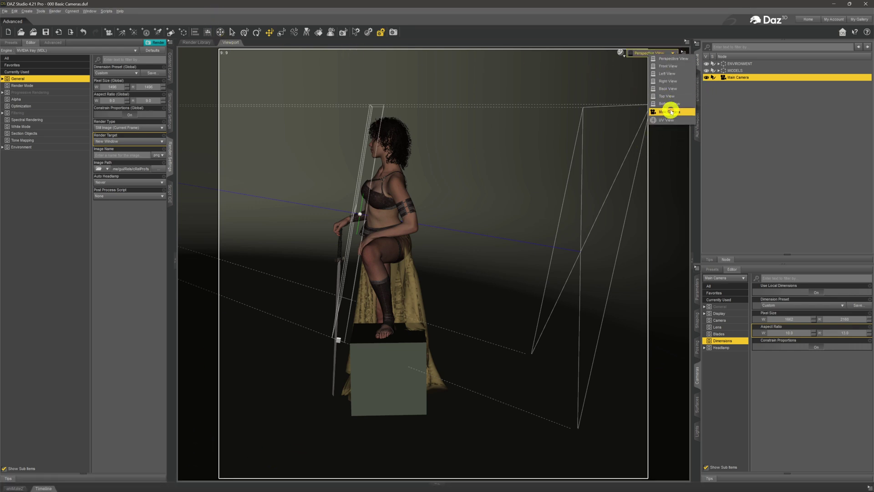
click(670, 112)
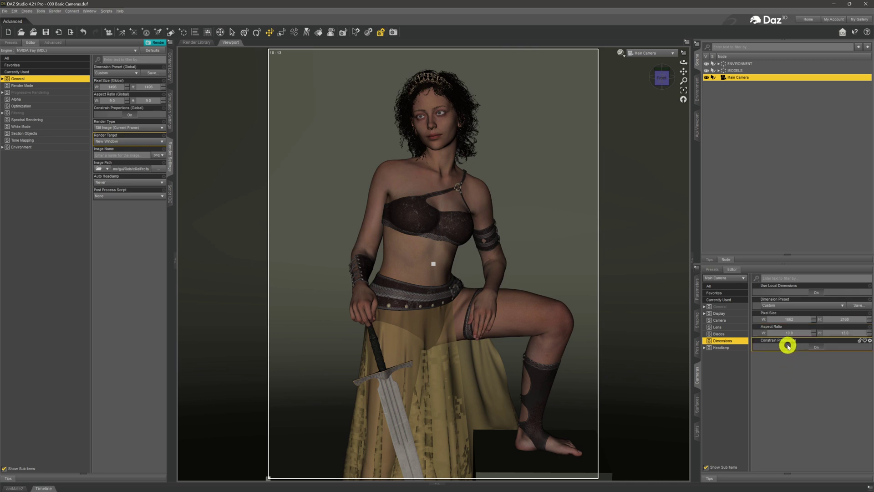
Review Main Camera's lens distortion and aperture blade settings, ending on its basic camera settings.
click(738, 320)
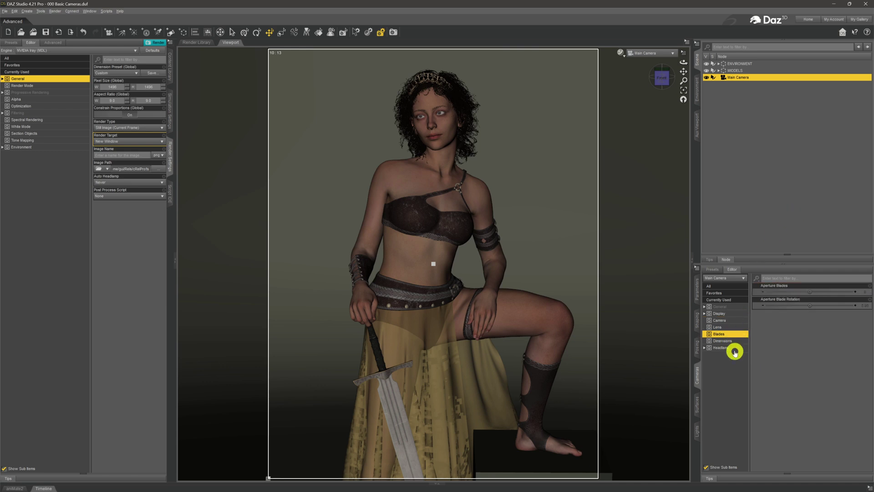
click(739, 327)
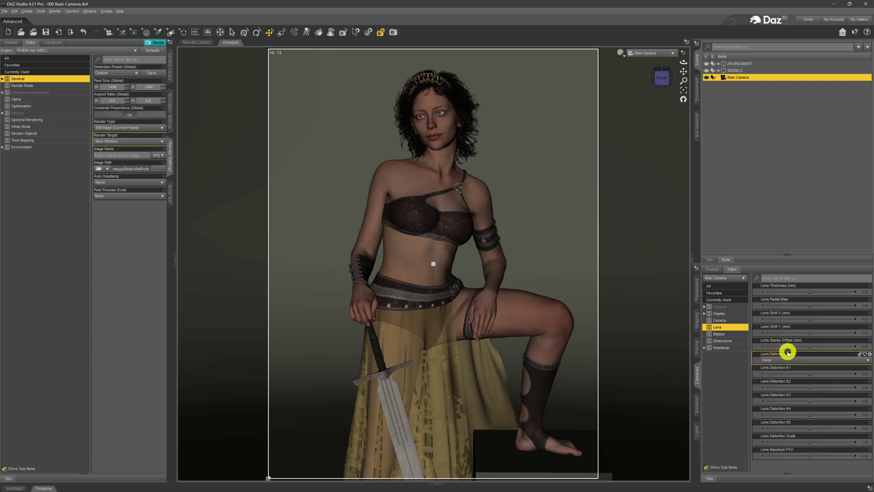
click(727, 336)
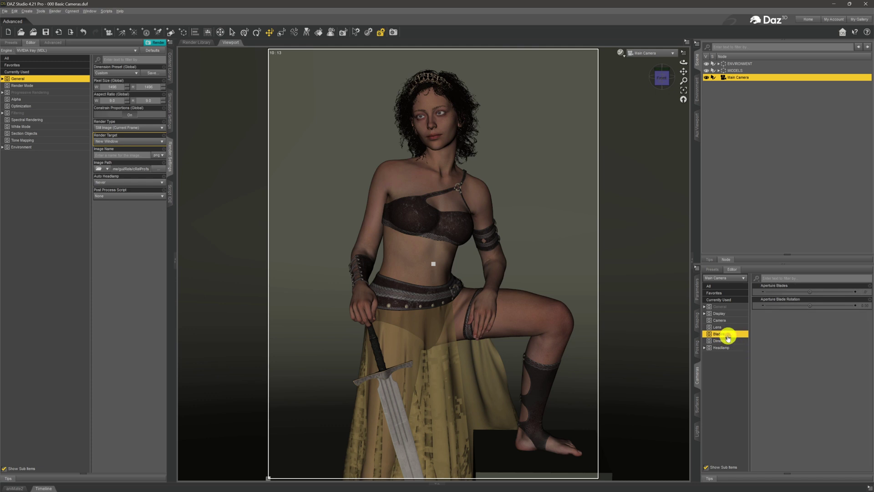
click(725, 321)
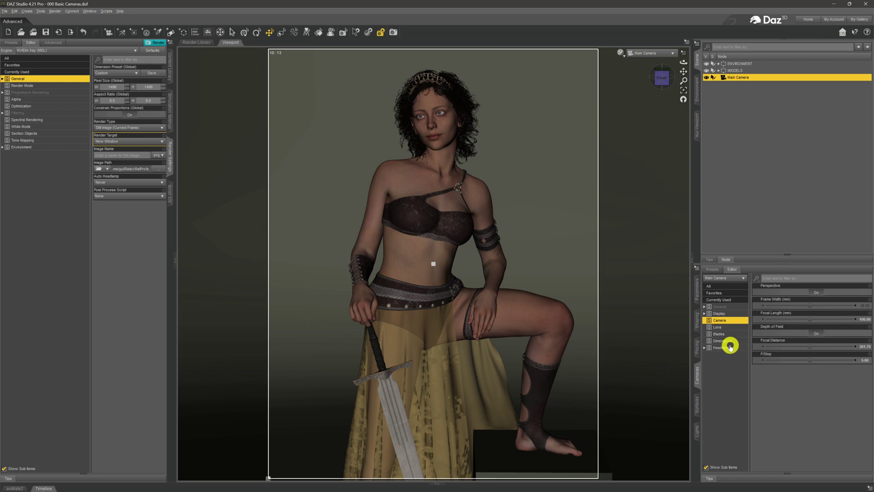